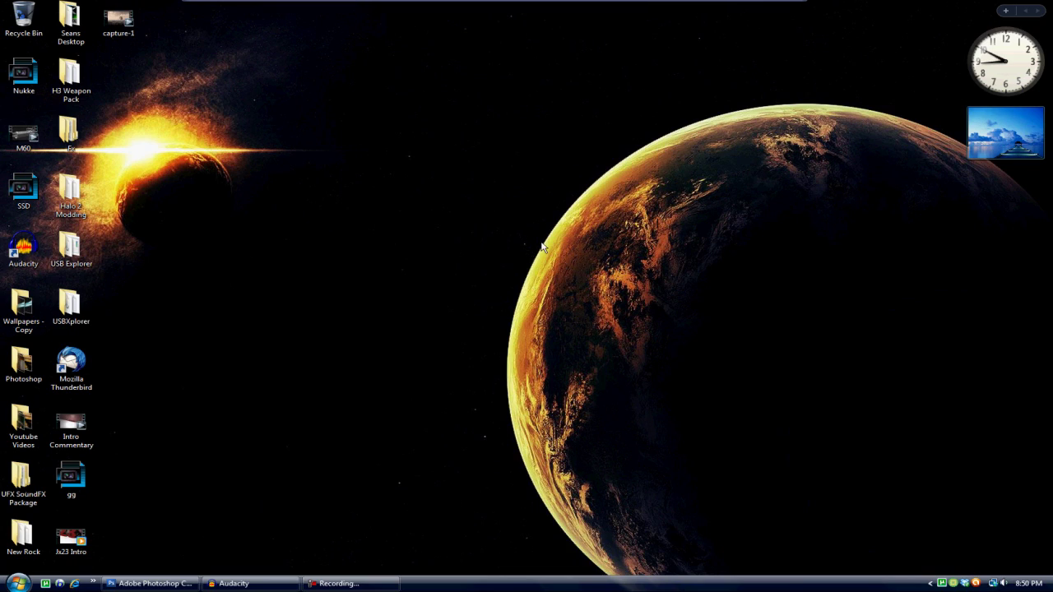
Step: Switch to Photoshop and create a new 7 × 5 inch RGB document at 72 pixels/inch with a white background
click(150, 583)
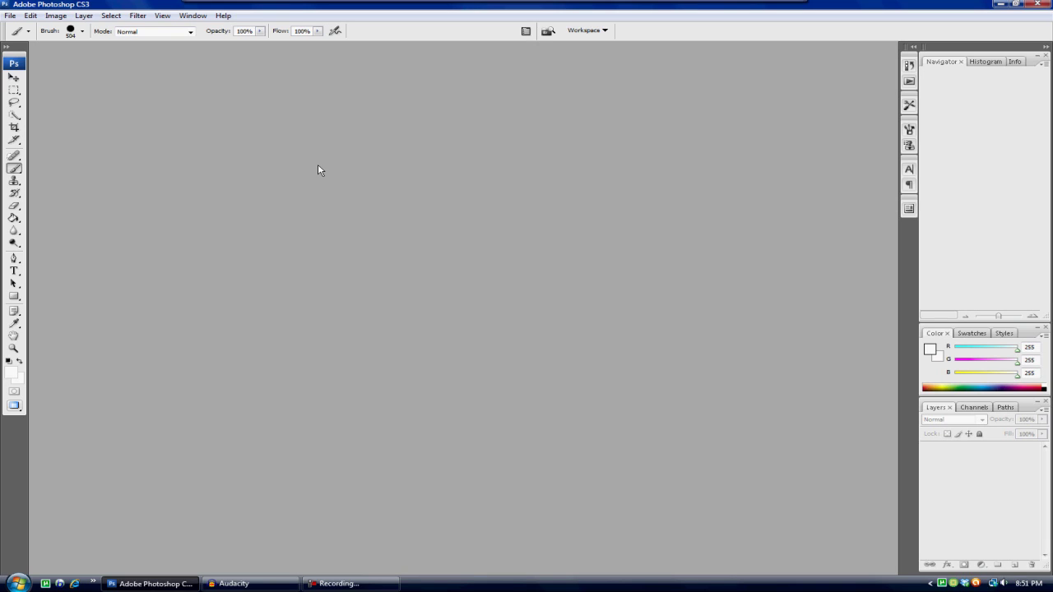
click(7, 16)
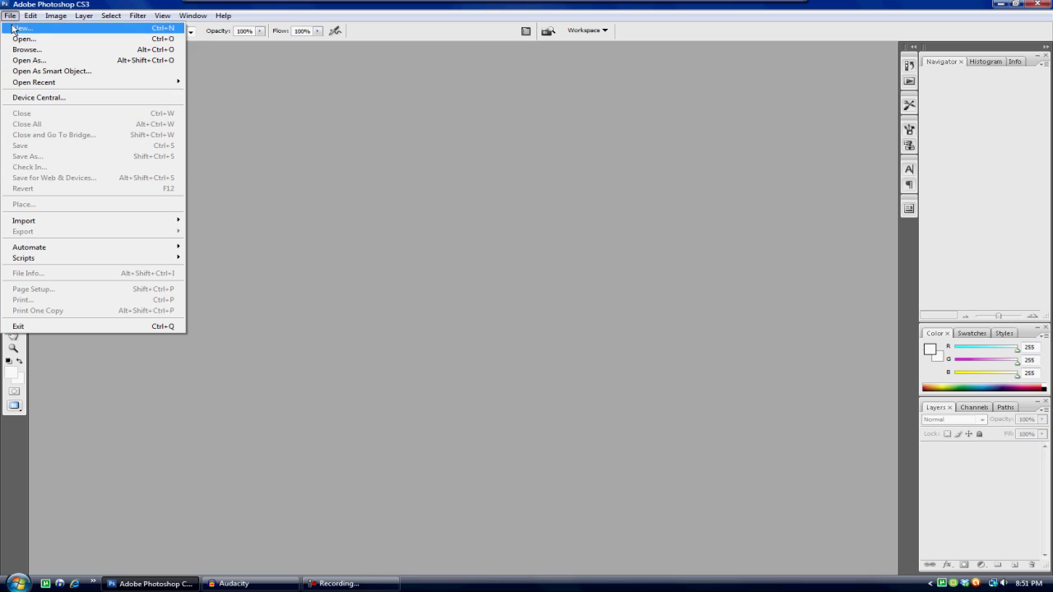
click(18, 28)
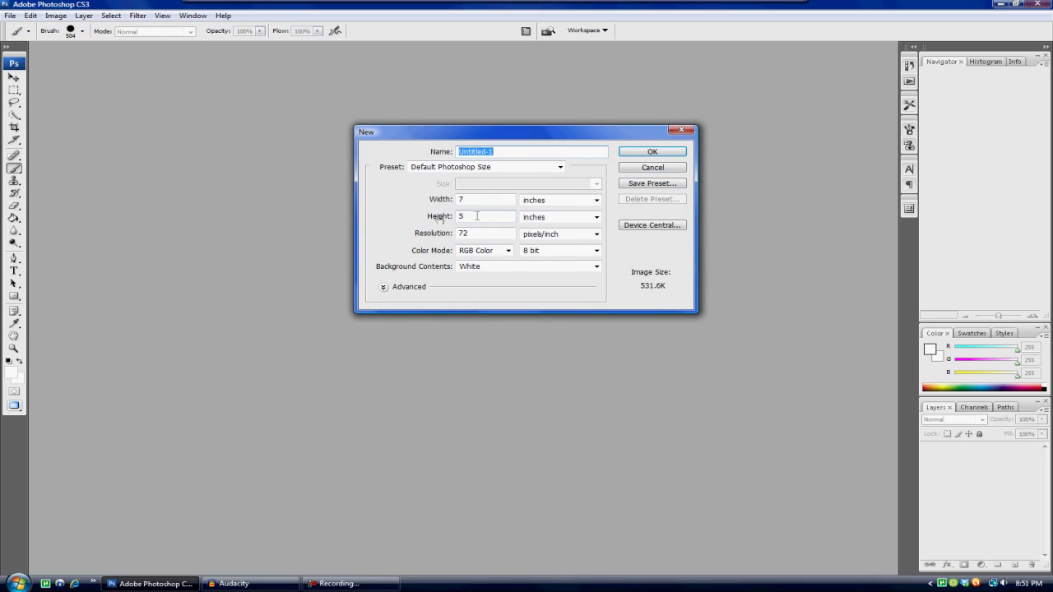
click(655, 151)
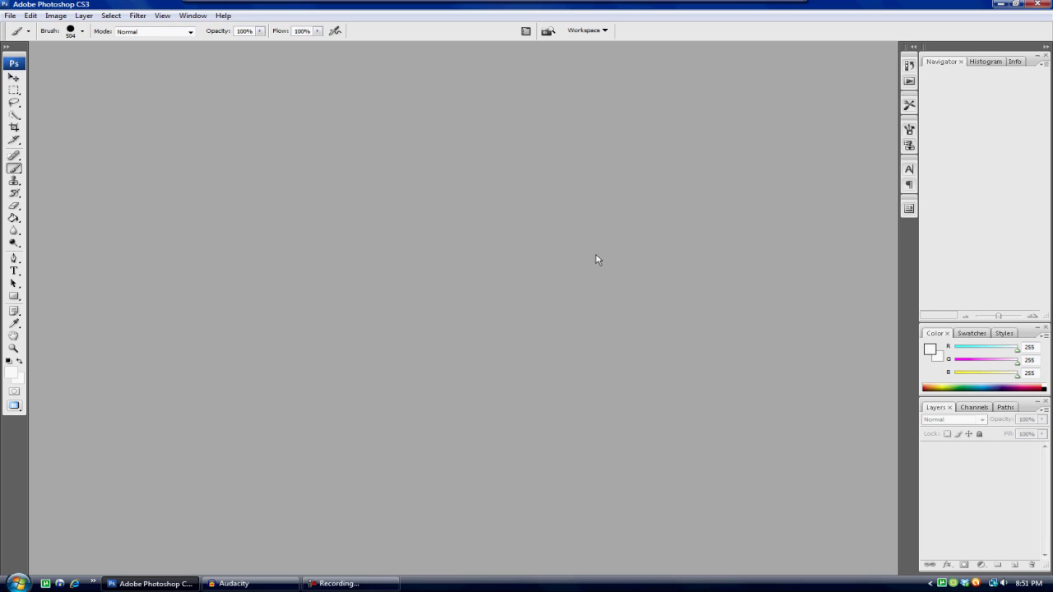
key(ctrl+n)
key(Return)
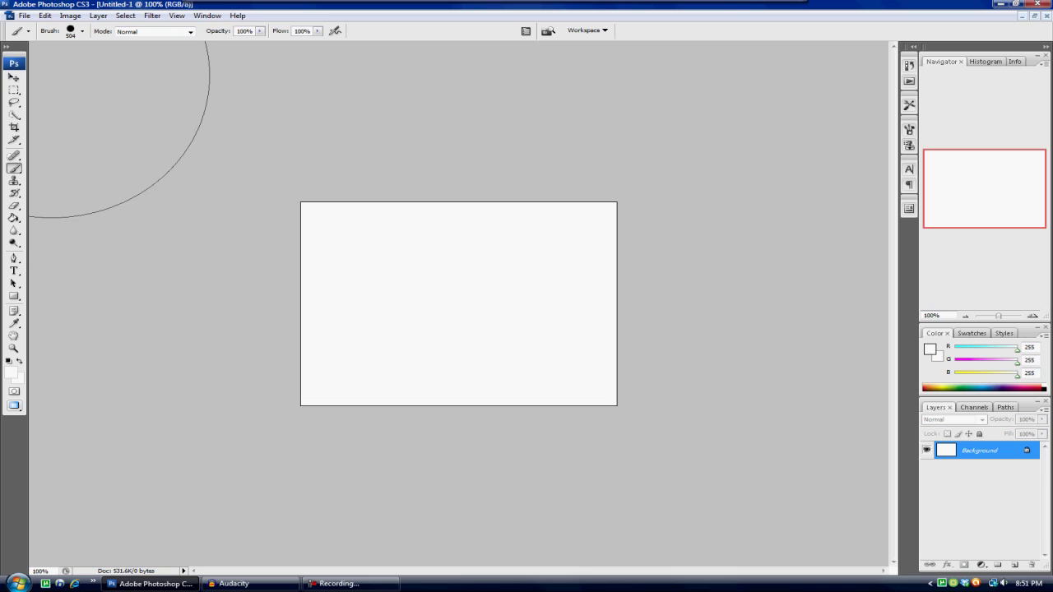
Step: Set the foreground color to black and fill the canvas with it using the Paint Bucket tool
click(15, 218)
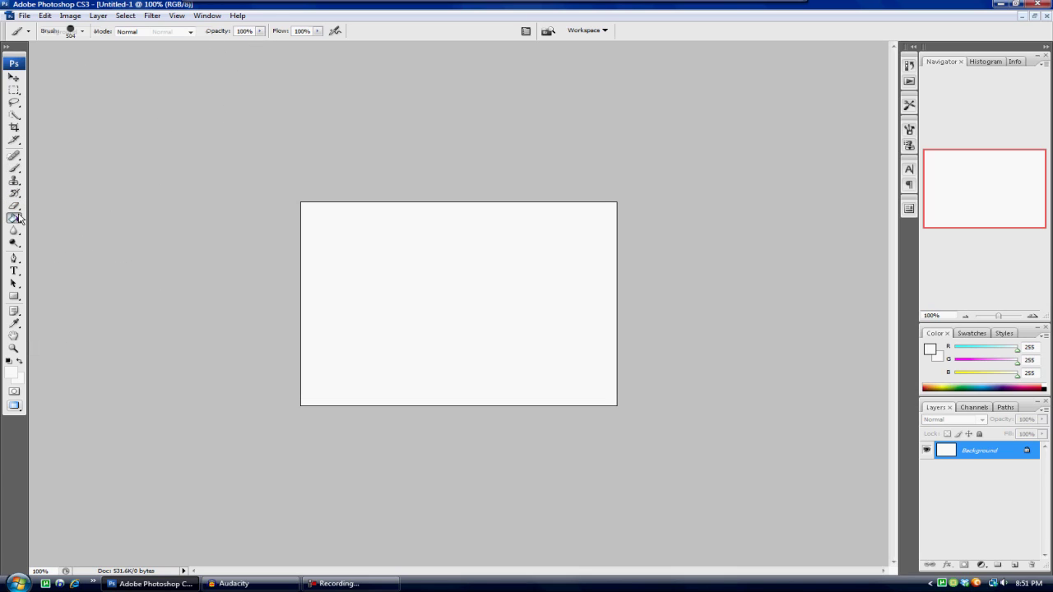
click(19, 218)
click(51, 234)
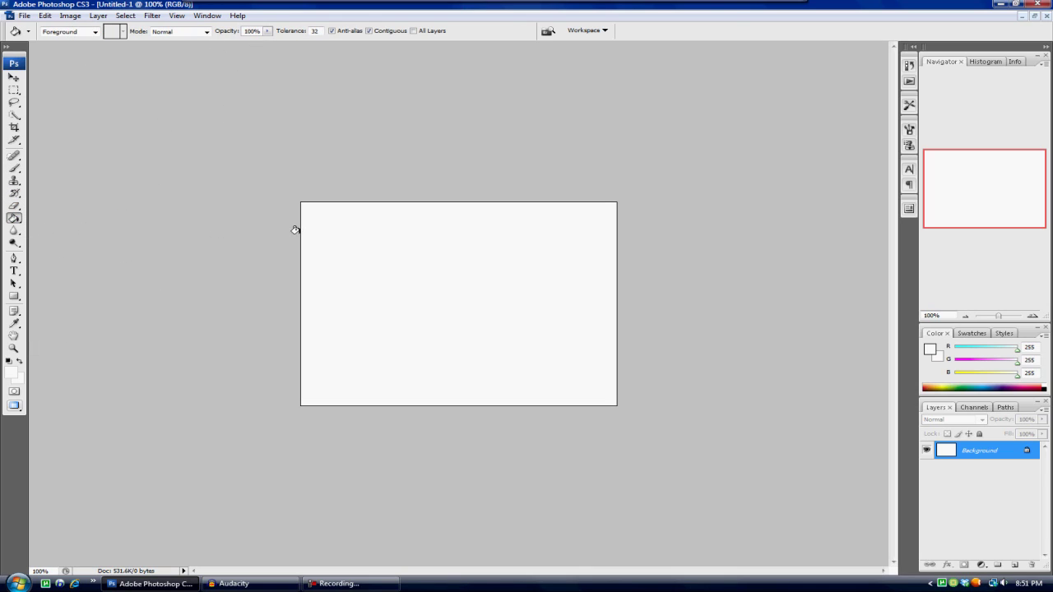
click(12, 374)
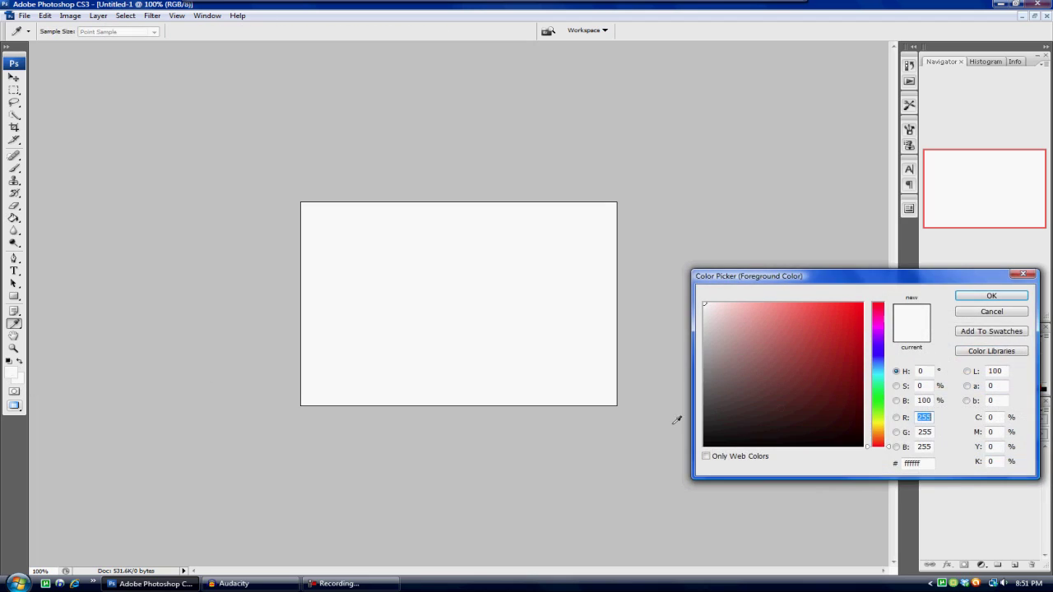
drag(711, 361, 628, 496)
click(991, 295)
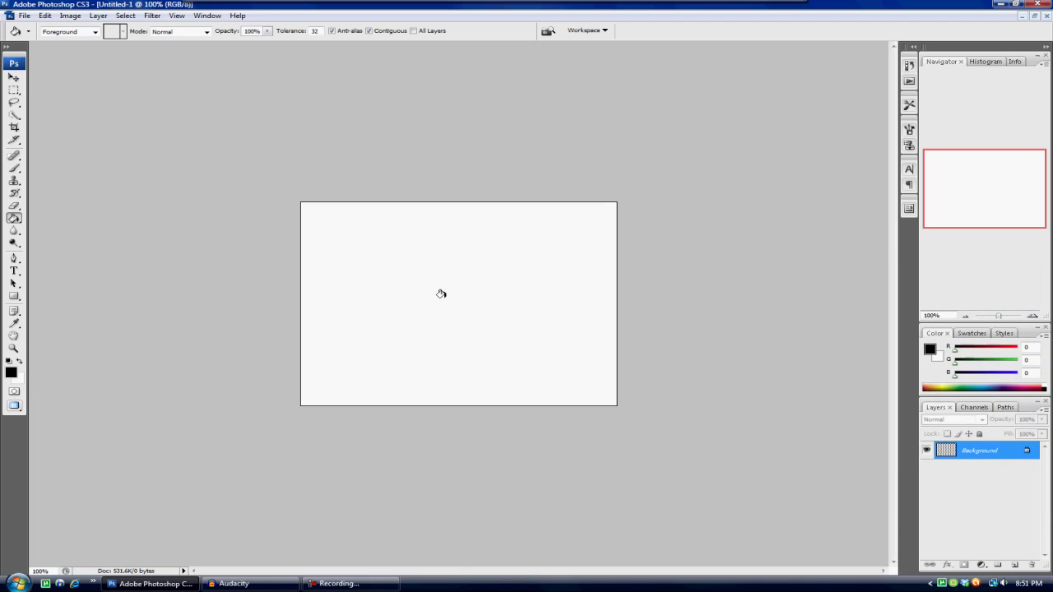
click(439, 294)
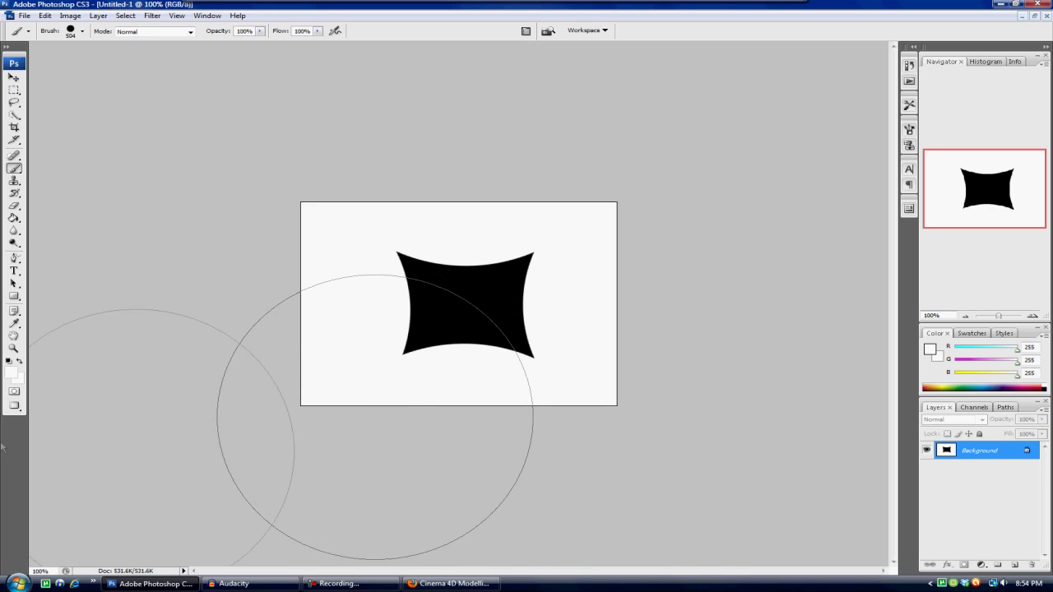
click(11, 371)
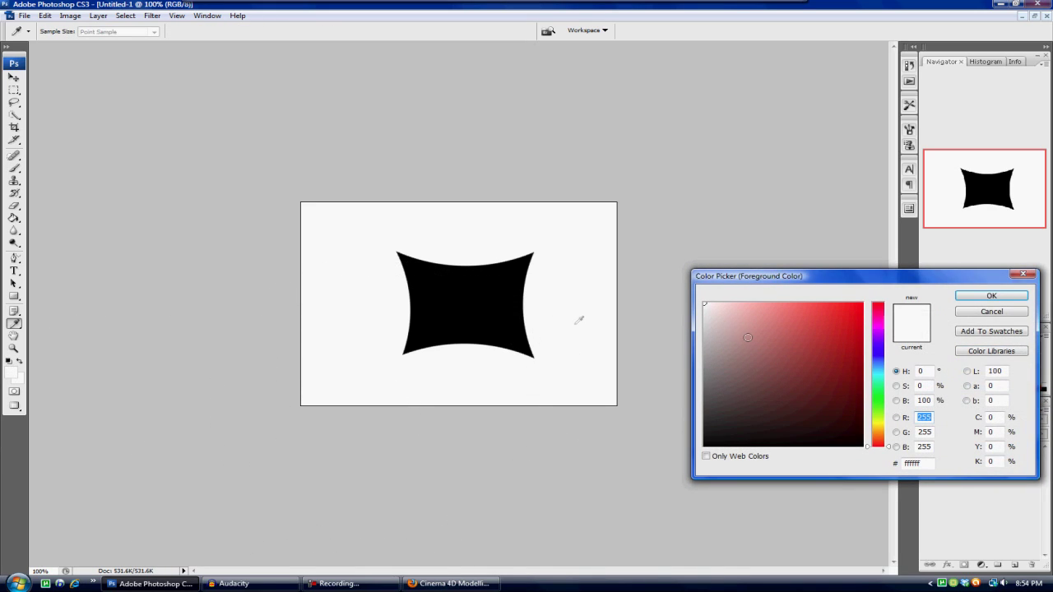
click(966, 315)
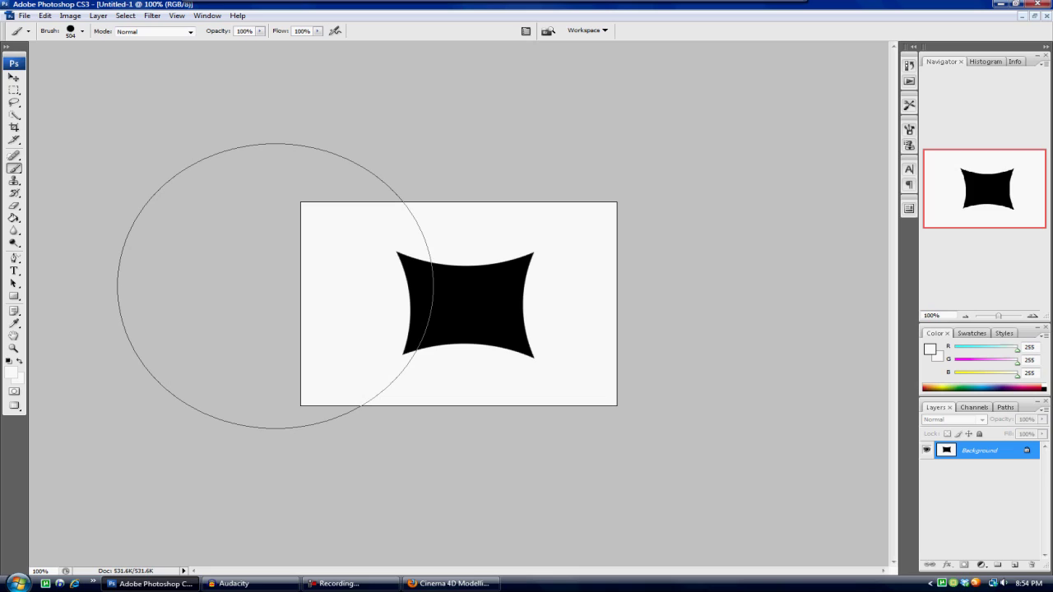
Step: Trace the outline of the black four-pointed shape as a shape layer using the Freeform Pen tool with Magnetic enabled
click(15, 258)
click(15, 259)
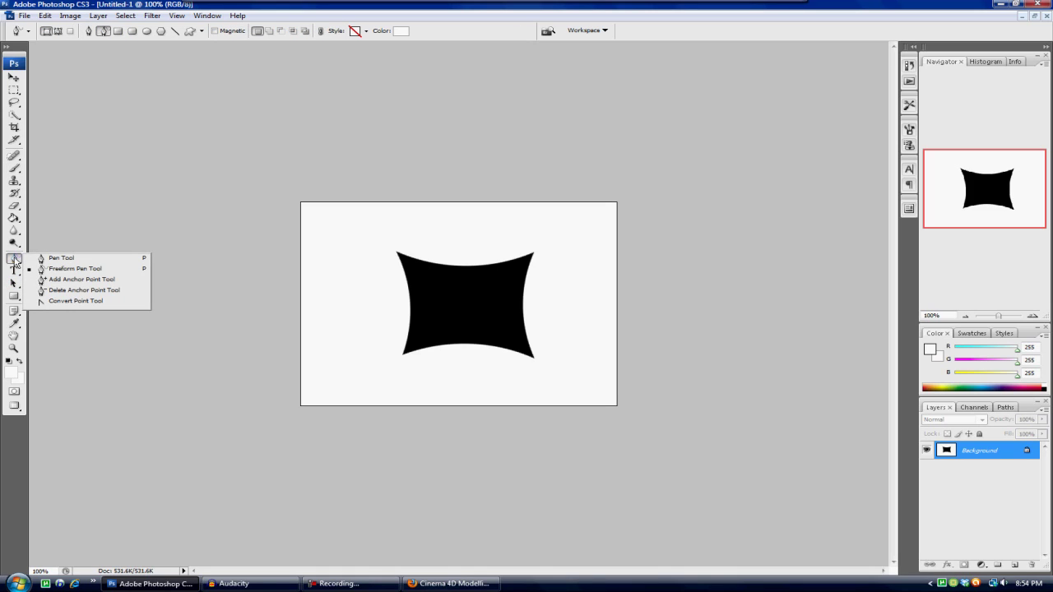
click(56, 269)
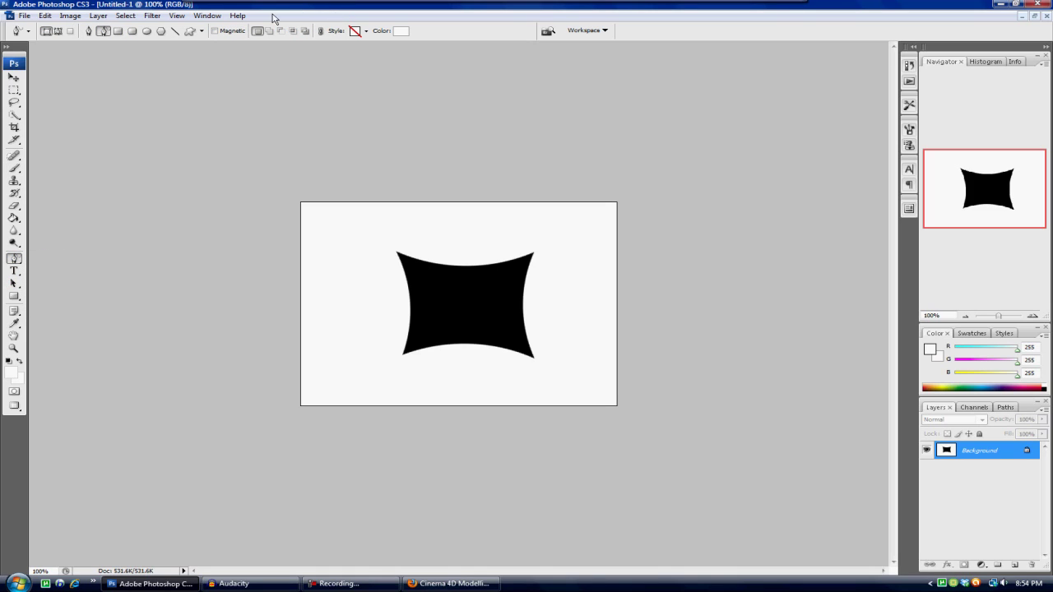
click(213, 31)
click(398, 254)
click(399, 254)
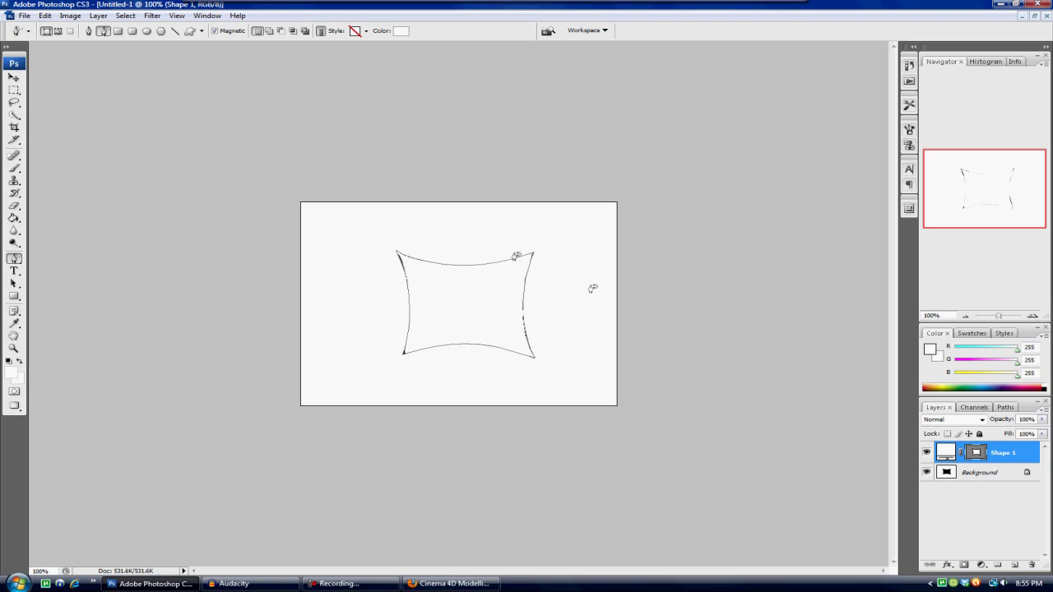
Step: Export the Shape 1 Vector Mask path to the Desktop as an Adobe Illustrator file named Logo
click(24, 17)
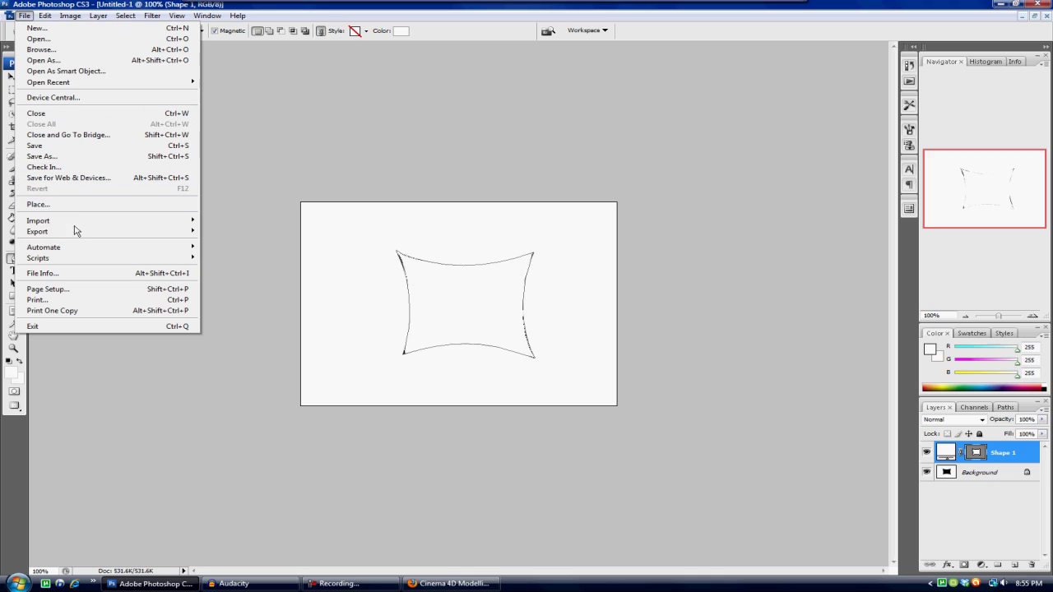
mouse_move(82, 232)
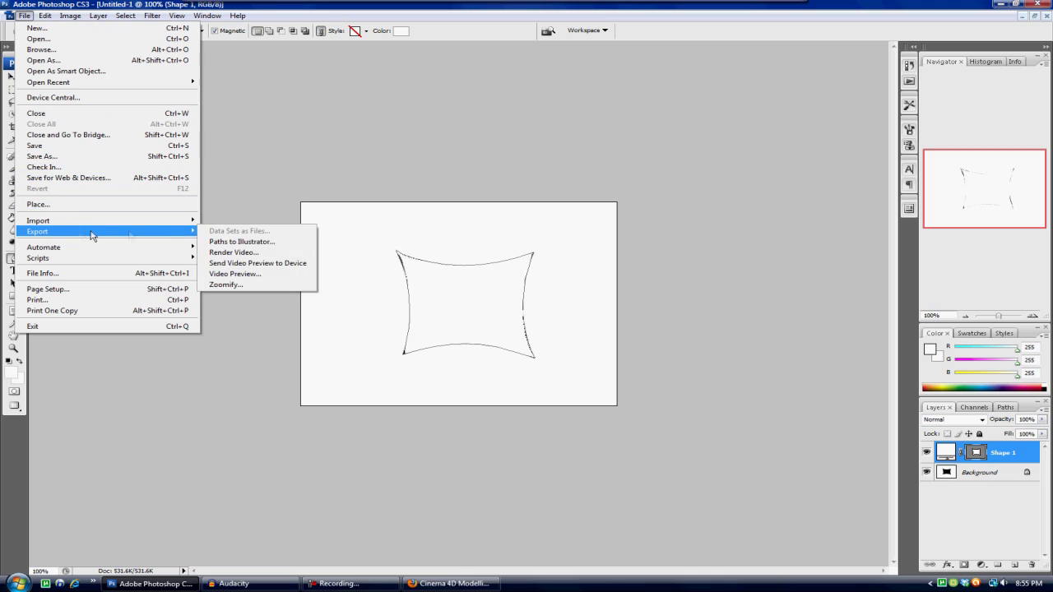
click(249, 243)
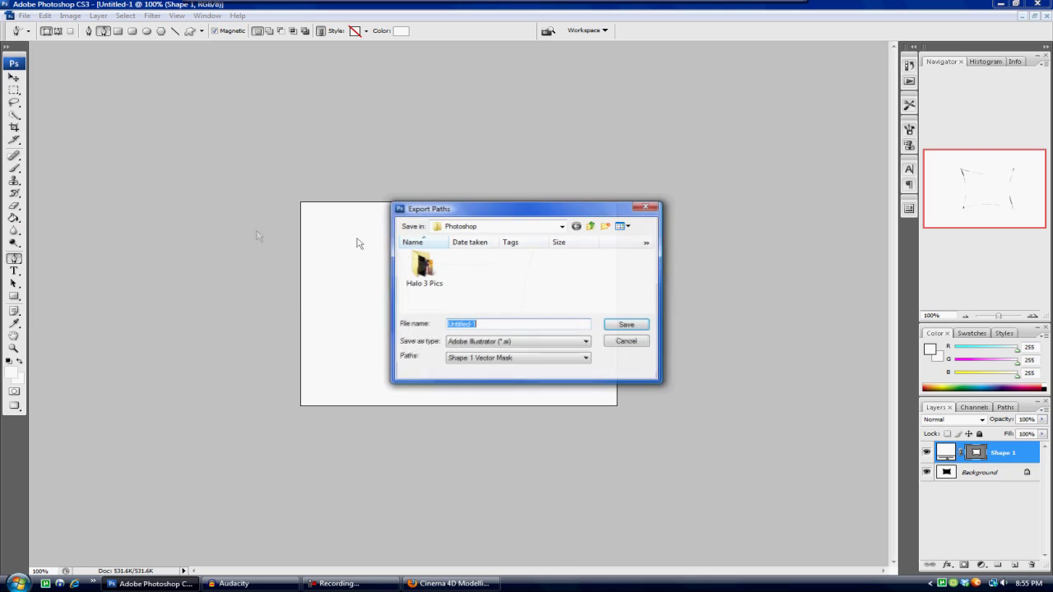
click(529, 228)
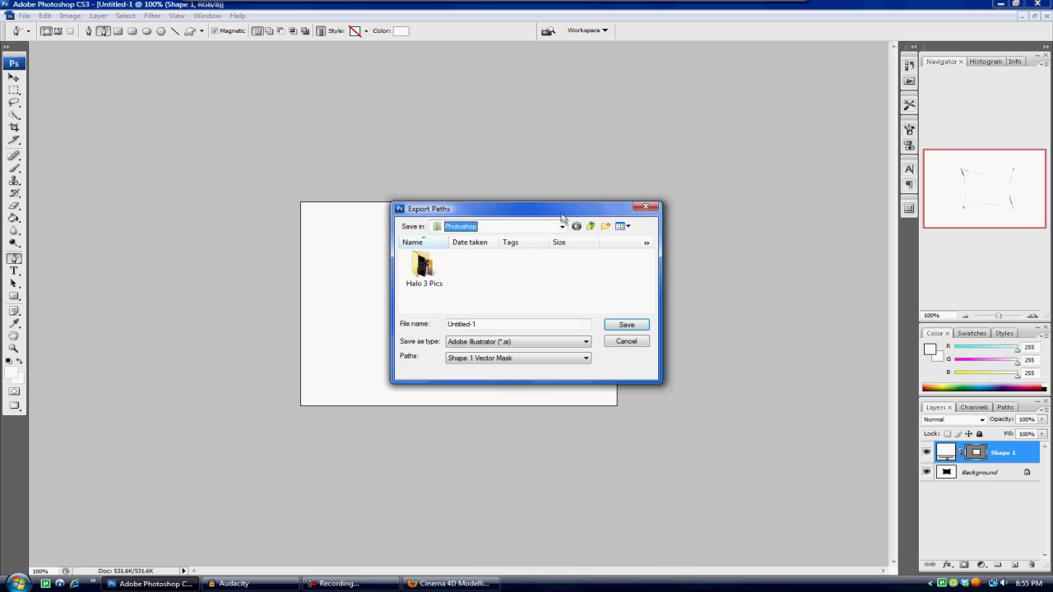
click(562, 227)
click(451, 237)
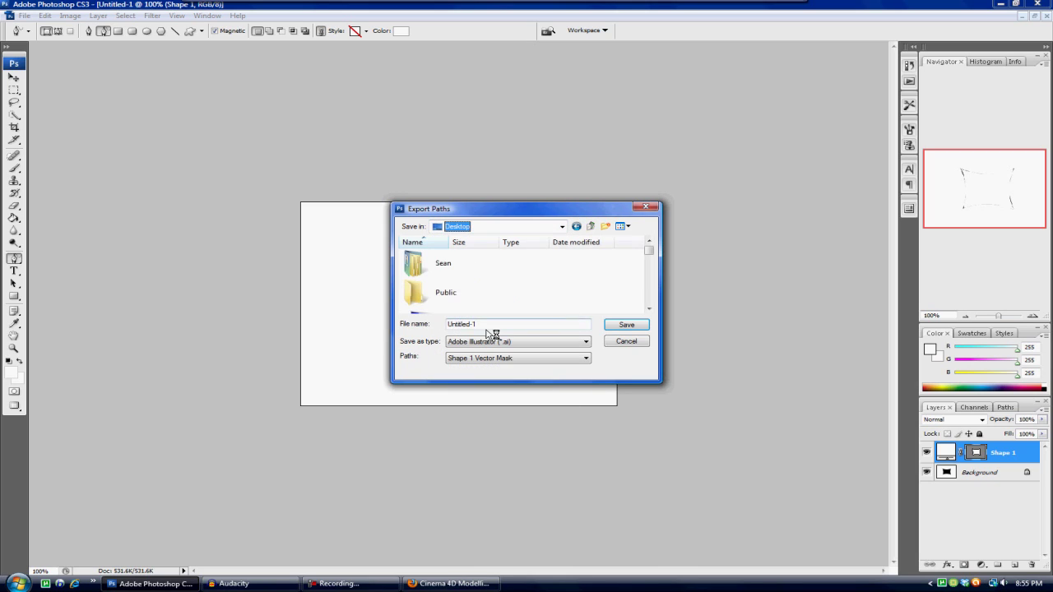
click(487, 323)
double_click(450, 323)
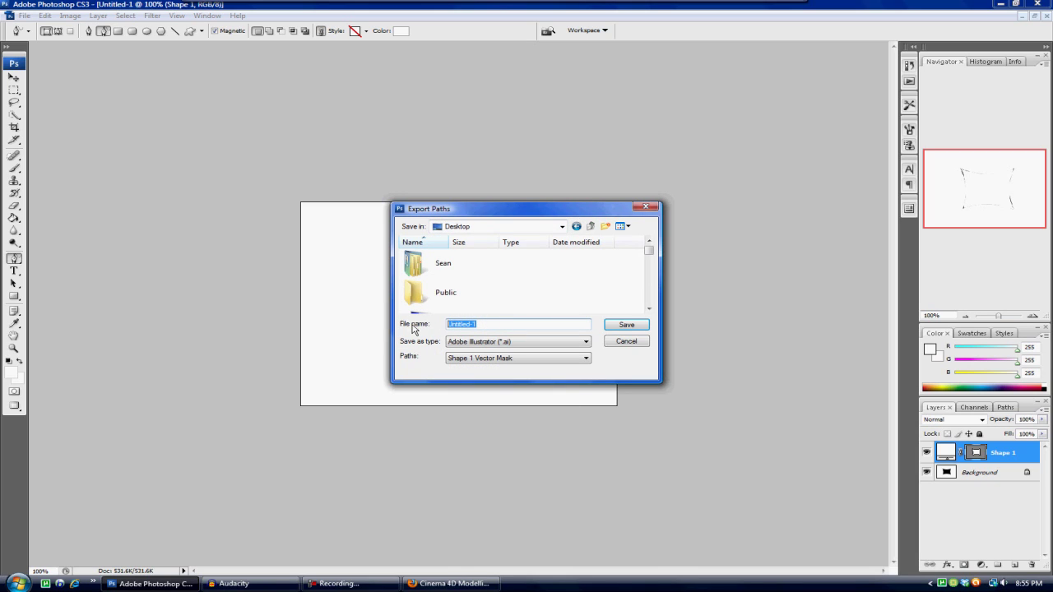
text(Logi)
click(626, 325)
Step: Close Photoshop, then find and launch the 64-bit version of CINEMA 4D
click(1045, 4)
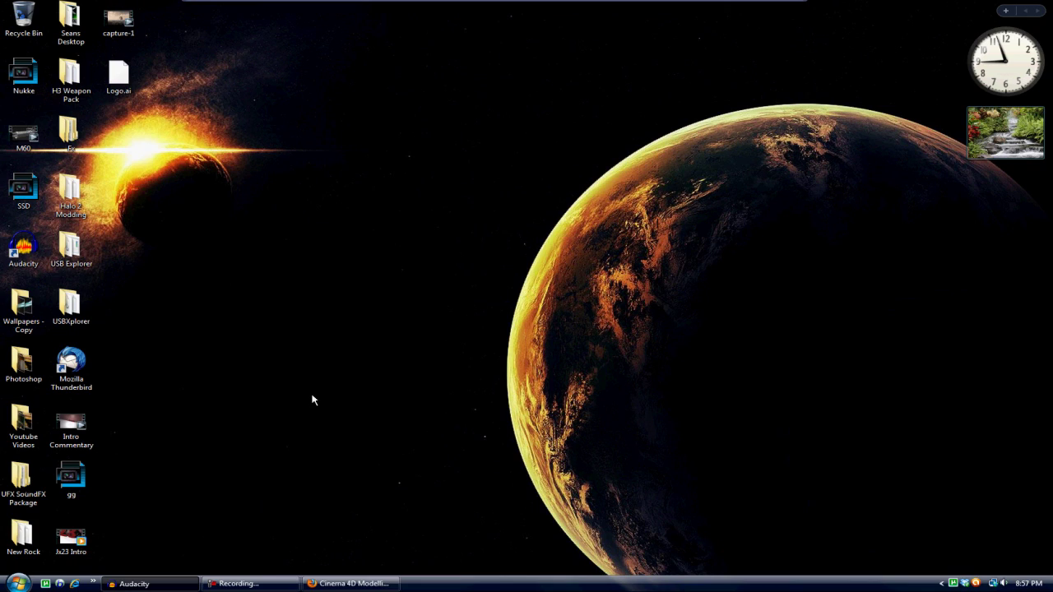
click(16, 583)
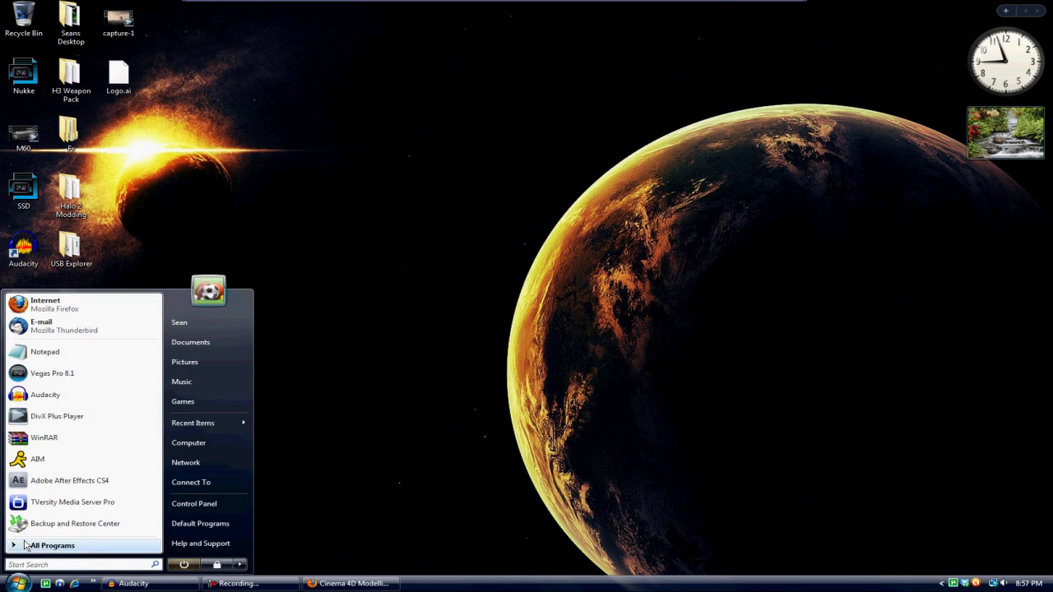
text(cin)
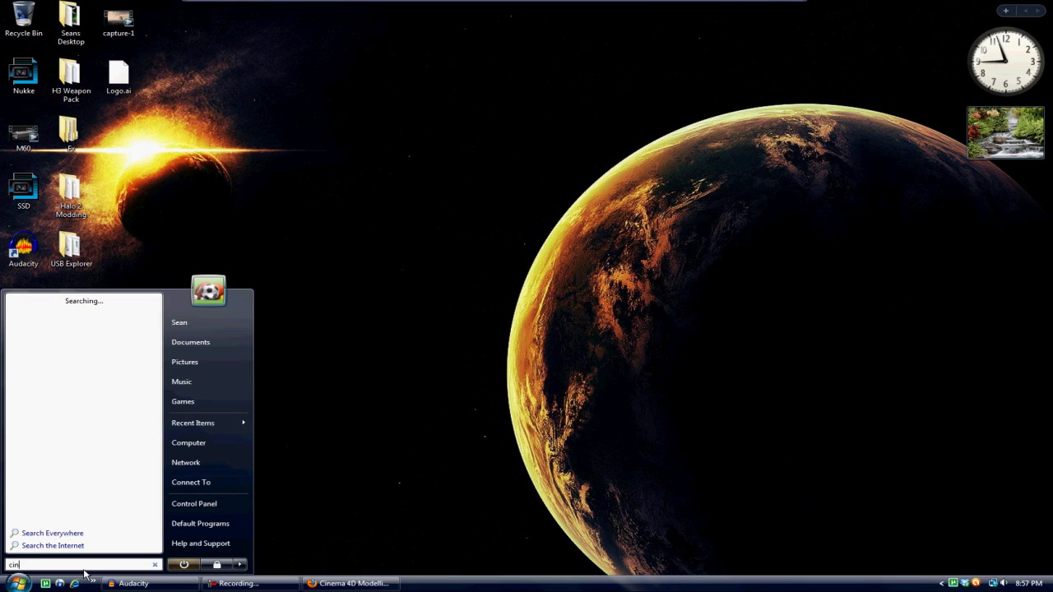
text(ema)
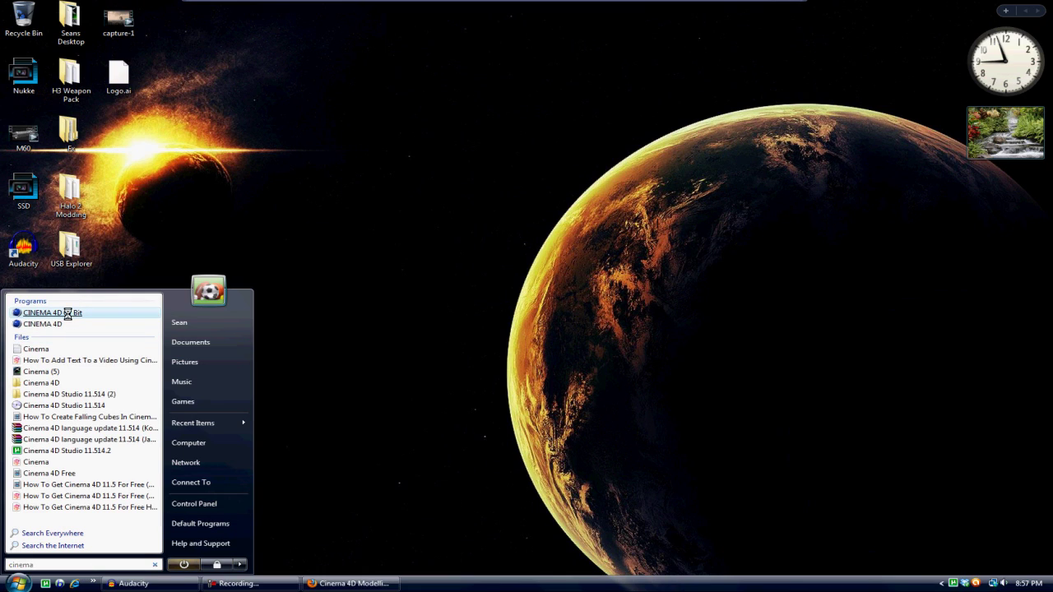
right_click(68, 313)
click(79, 346)
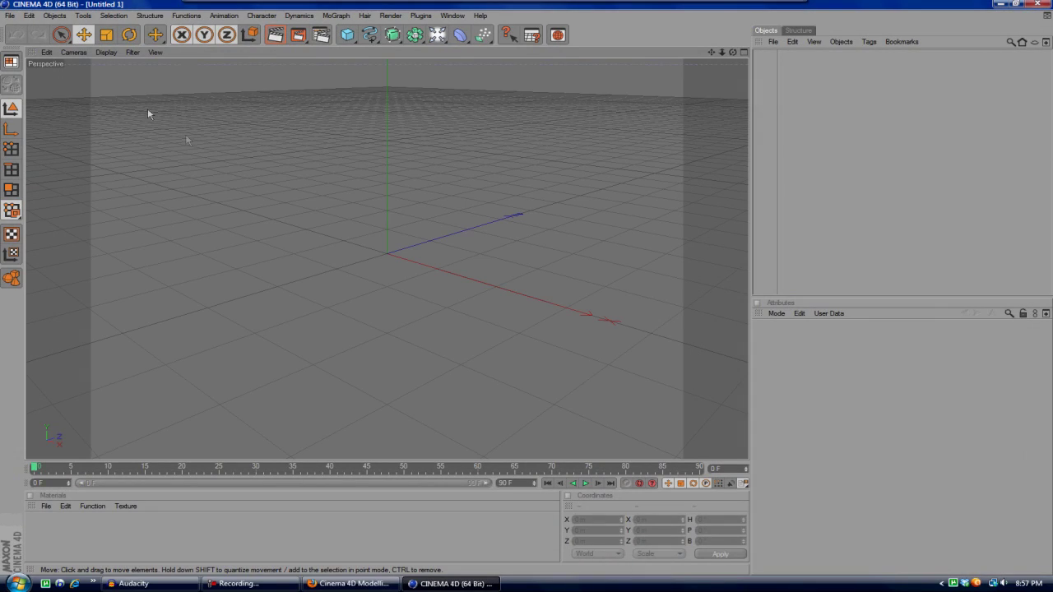
Step: Open Logo.ai from the Desktop, importing the Illustrator path with Connect Splines enabled
click(10, 16)
mouse_move(10, 16)
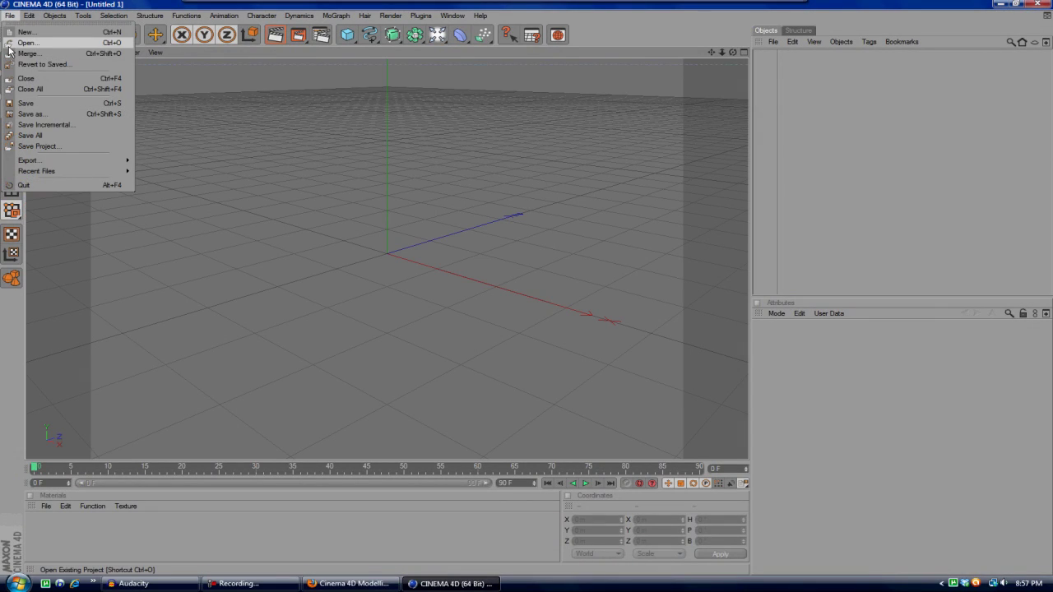
click(9, 45)
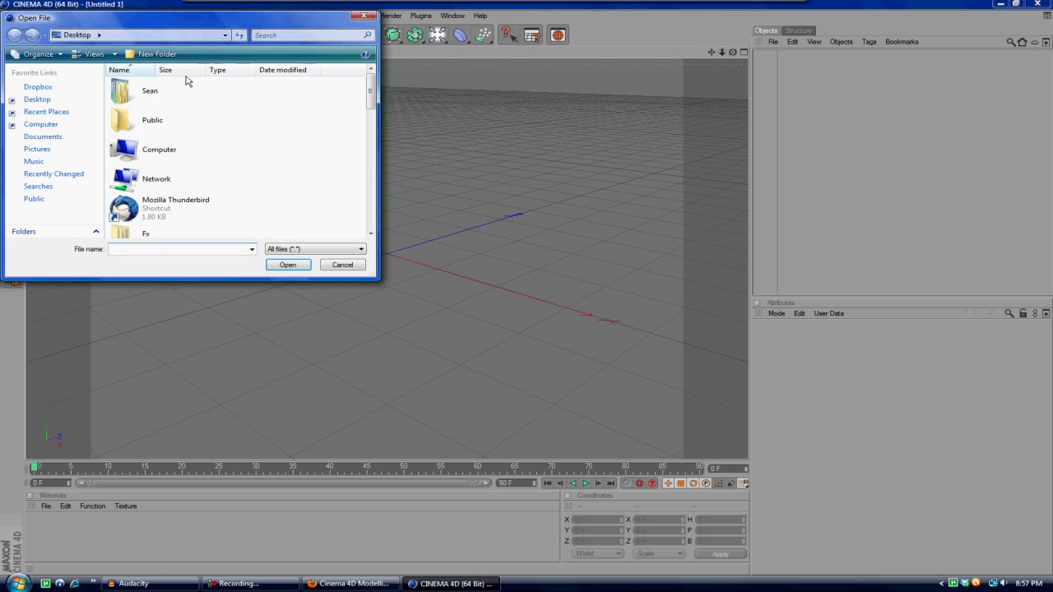
drag(370, 92, 321, 207)
click(158, 165)
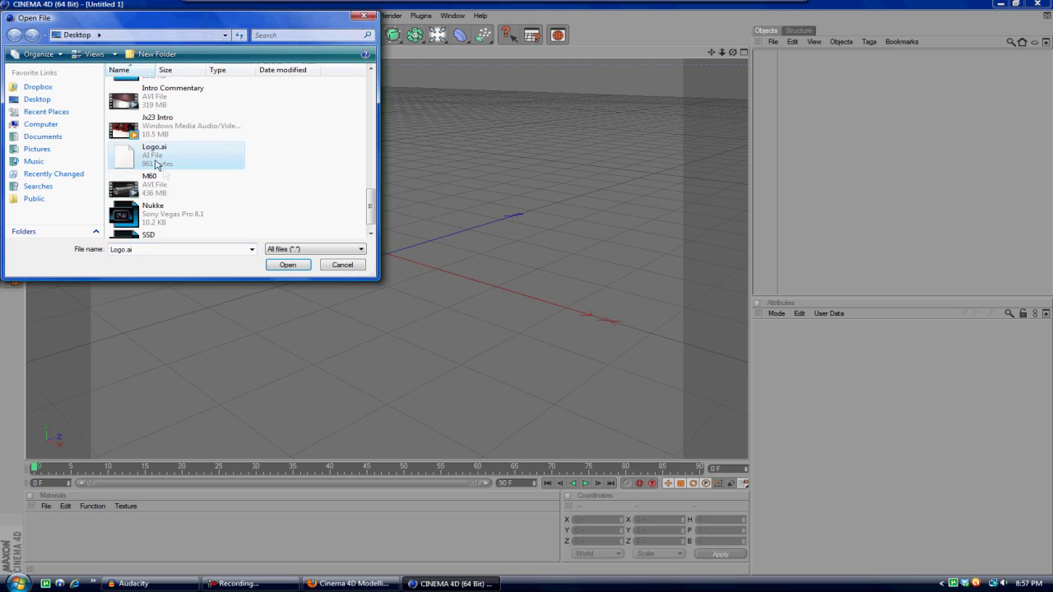
click(287, 264)
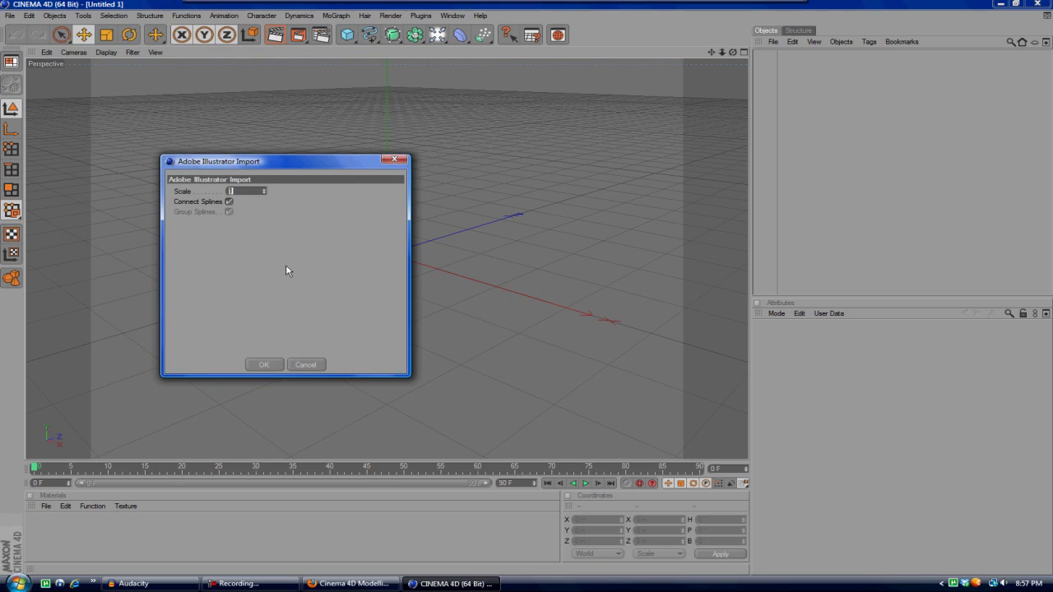
click(260, 364)
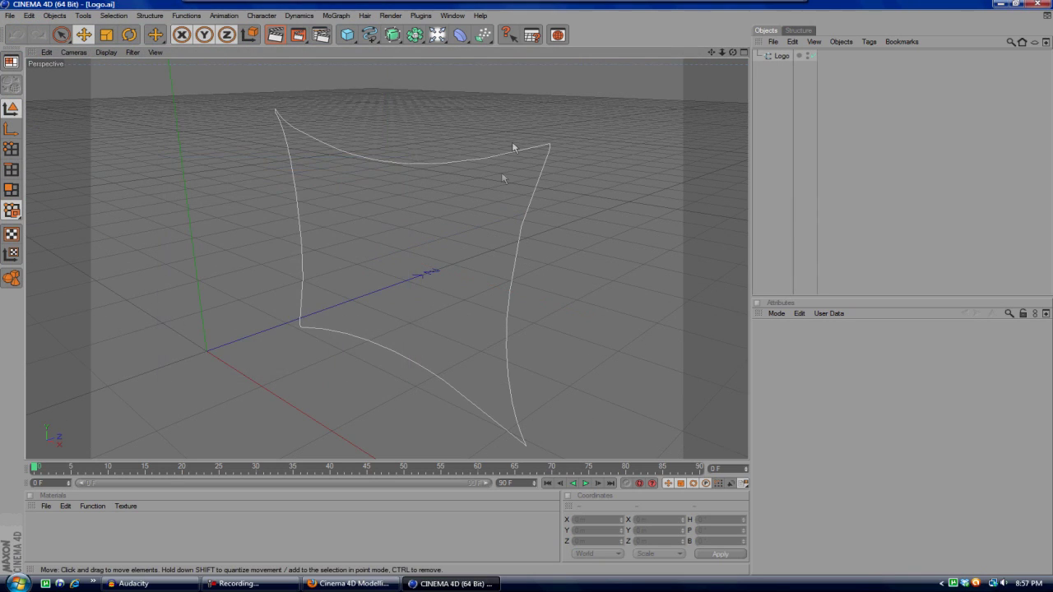
Step: Select the Logo spline and add an Extrude NURBS object to the scene
drag(732, 52, 638, 94)
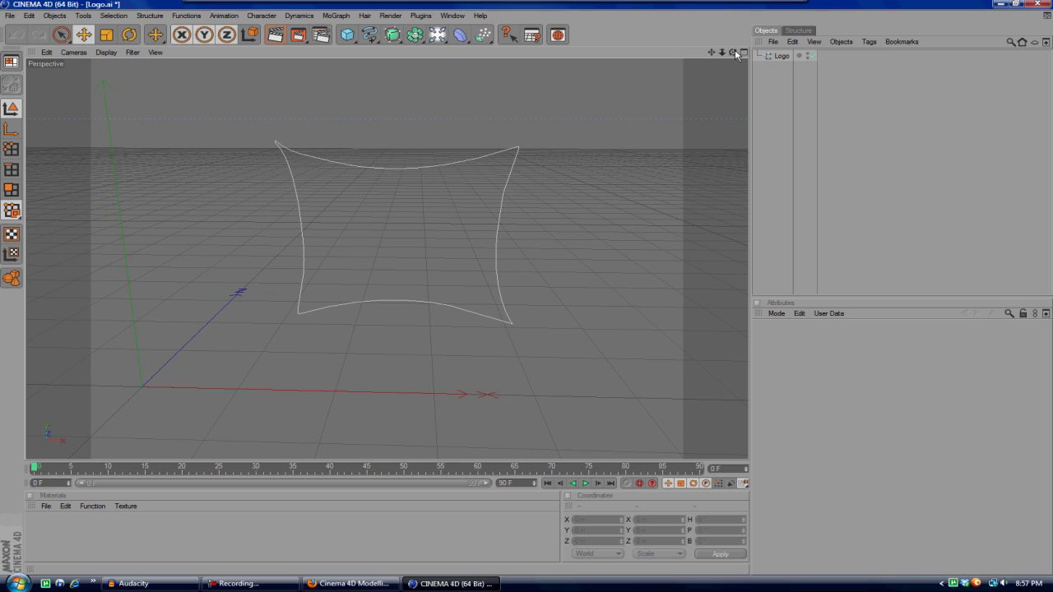
mouse_move(733, 52)
mouse_down()
mouse_move(726, 57)
mouse_move(738, 32)
mouse_move(763, 25)
mouse_move(740, 37)
mouse_move(733, 76)
mouse_move(753, 33)
mouse_move(675, 43)
mouse_move(721, 62)
mouse_up()
click(782, 55)
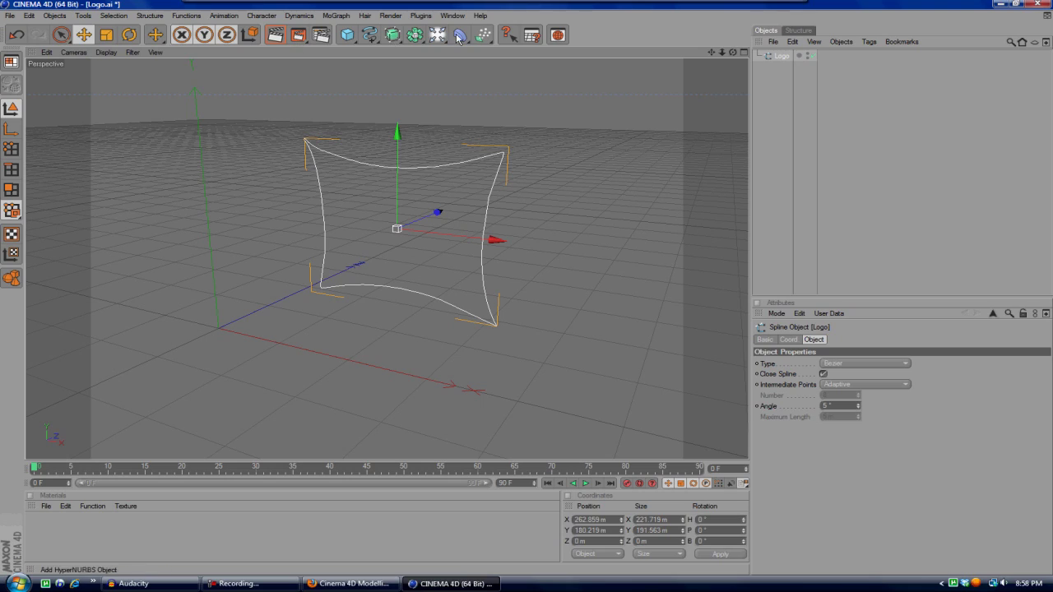
click(396, 41)
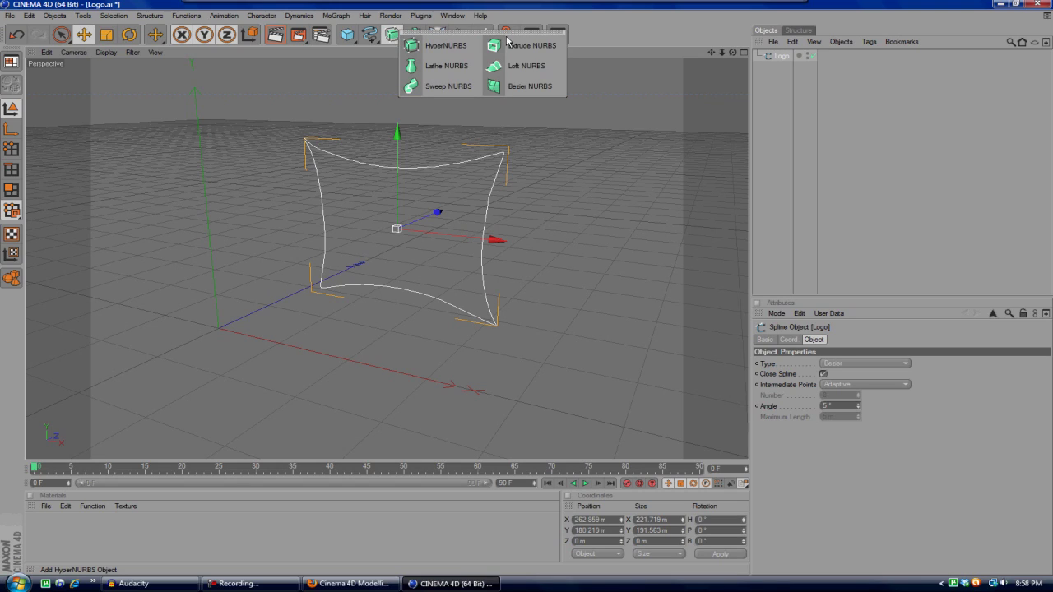
click(530, 46)
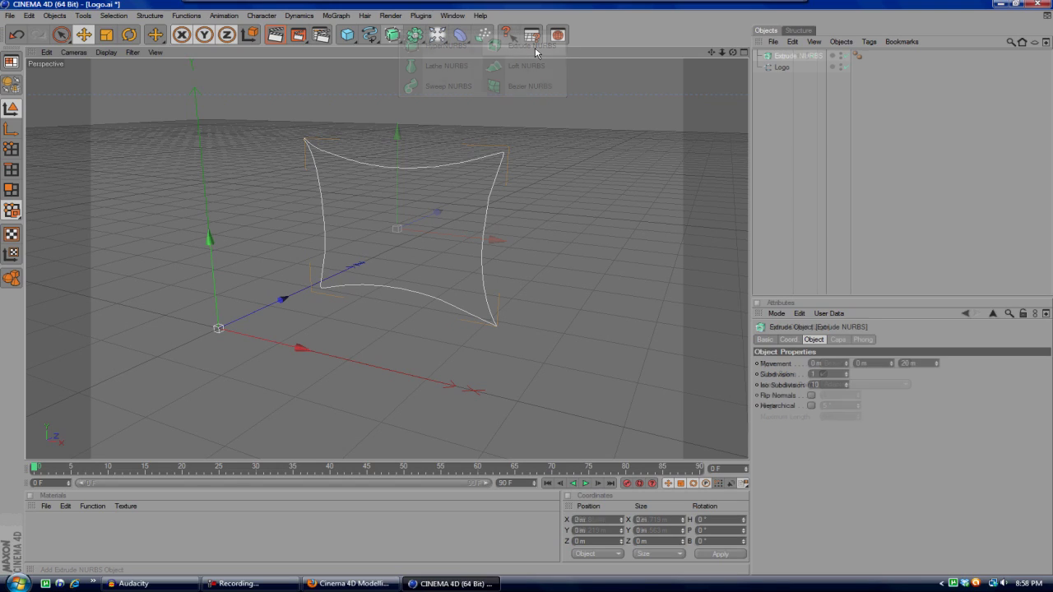
Step: Nest the Logo spline under the Extrude NURBS object to extrude the logo shape
click(782, 69)
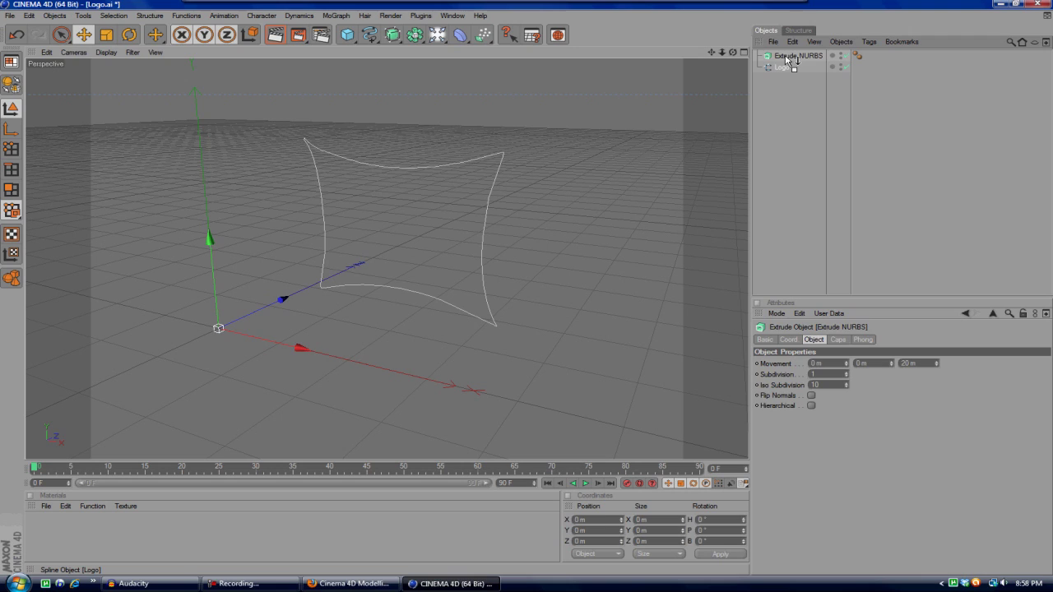
drag(787, 59, 728, 86)
drag(667, 99, 668, 101)
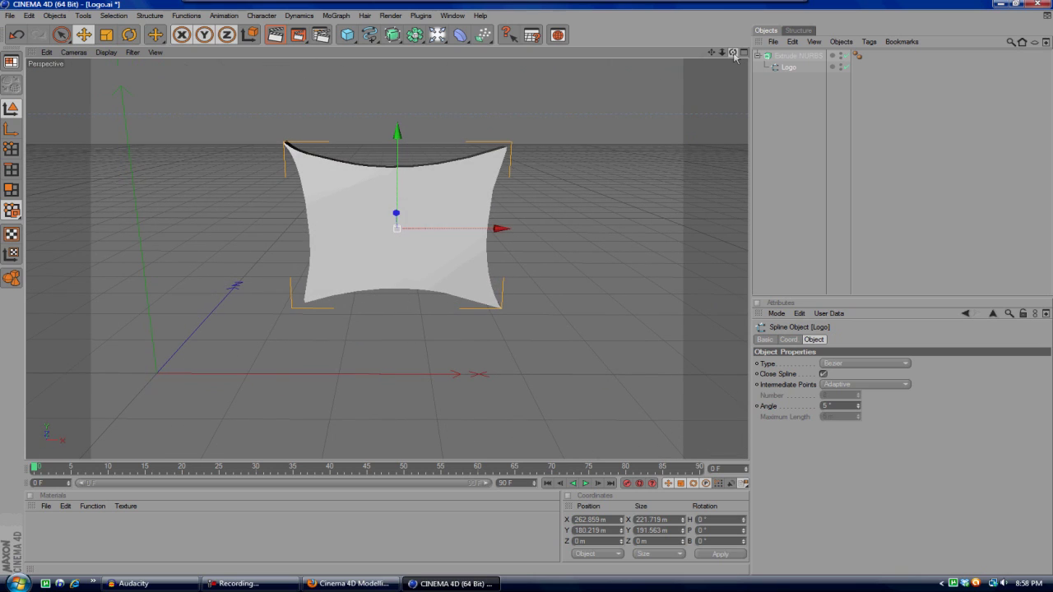
Step: Add a Text spline reading "Visual" and set its height to 70 m
click(369, 35)
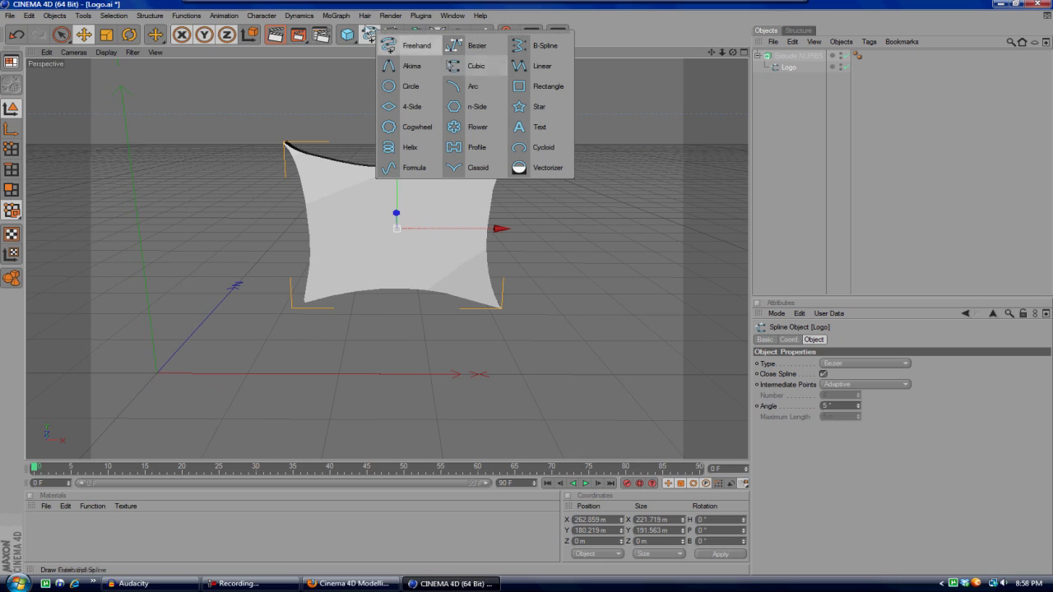
click(362, 30)
drag(368, 41, 535, 131)
click(837, 384)
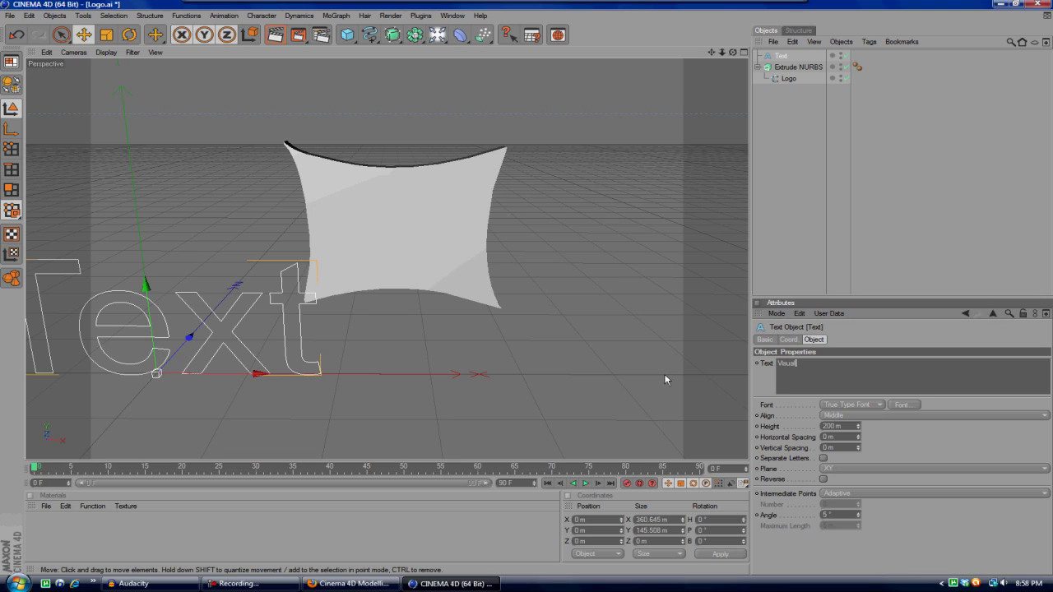
click(900, 343)
drag(860, 429, 833, 406)
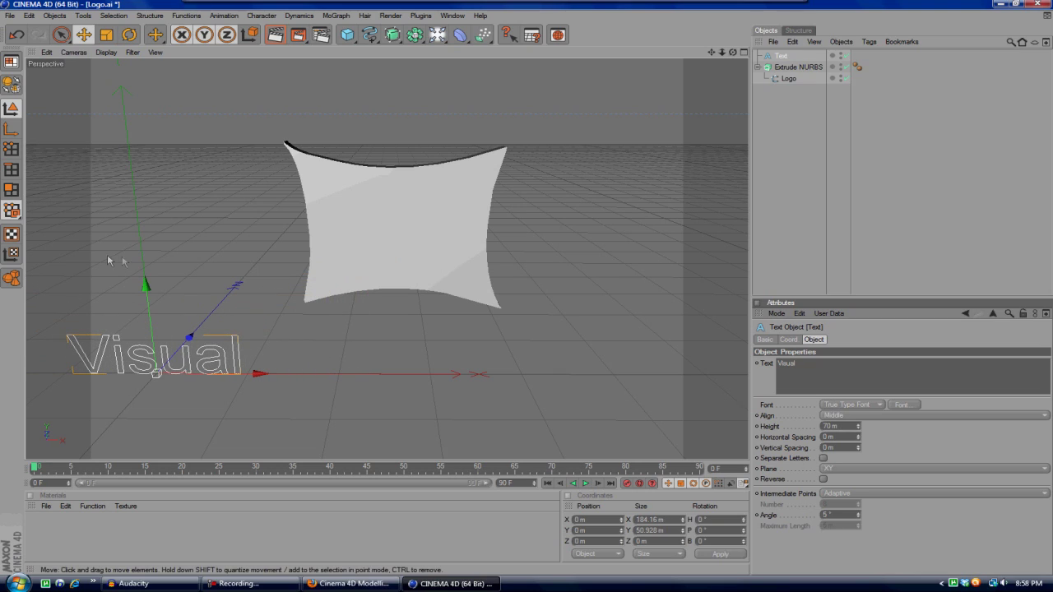
Step: Move the text in front of the logo, to about X 259 m, Y 154 m, Z -4 m
drag(145, 283, 128, 140)
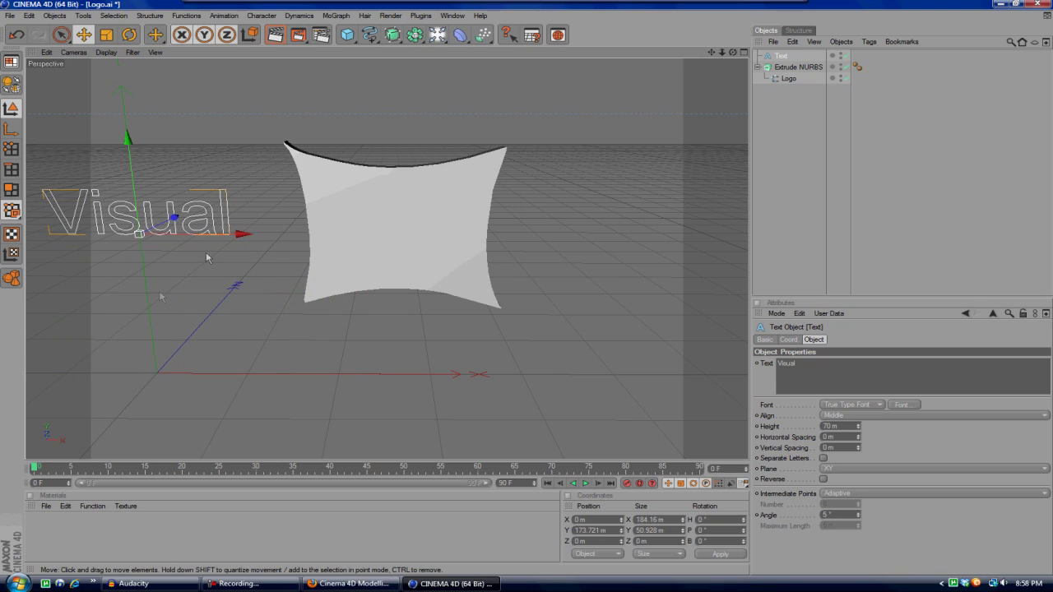
drag(243, 233, 499, 233)
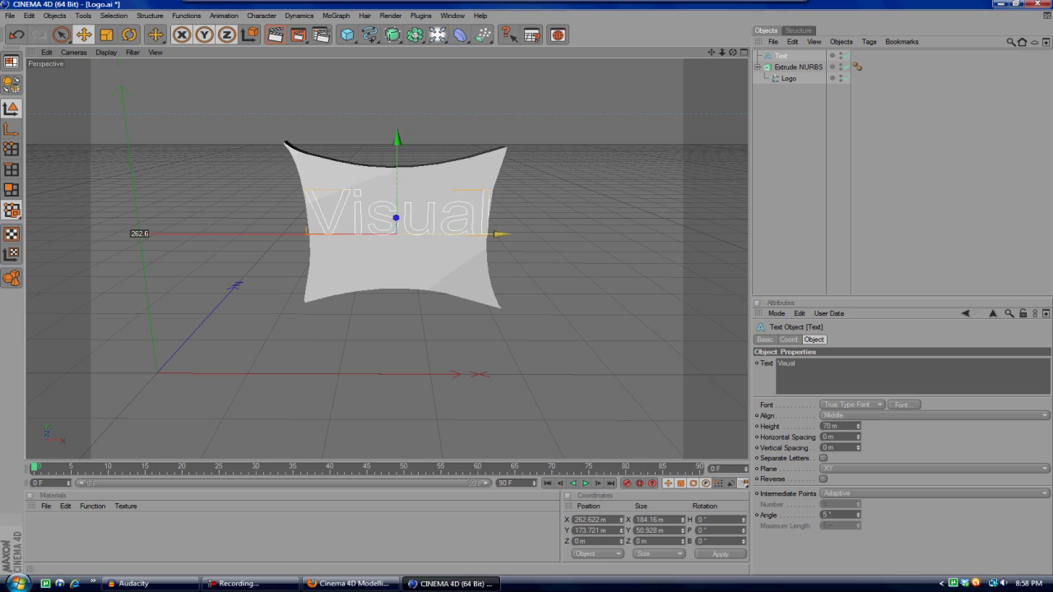
drag(396, 141, 393, 158)
drag(732, 52, 658, 16)
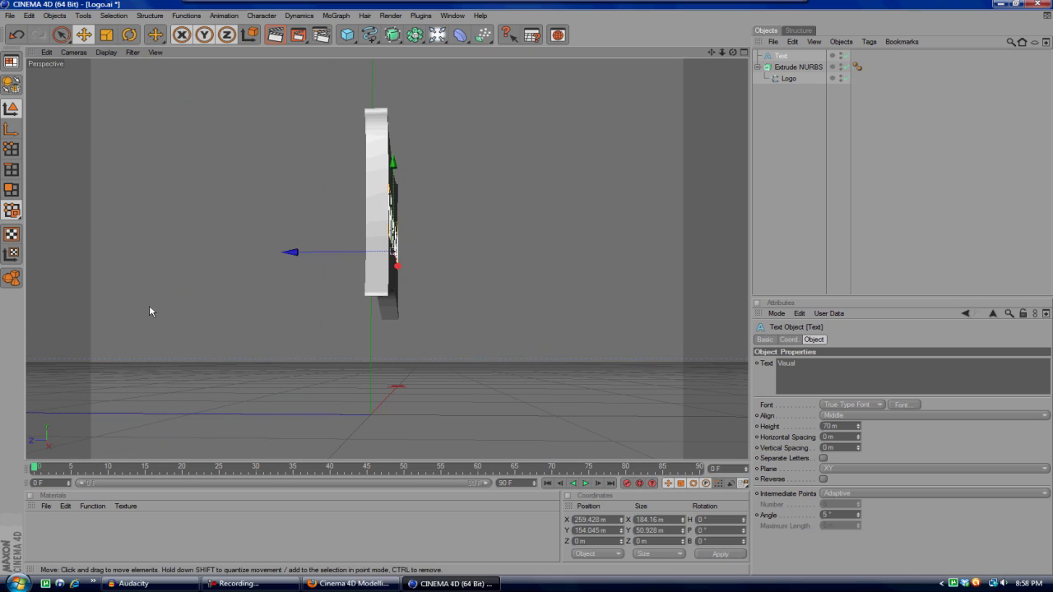
drag(289, 252, 294, 253)
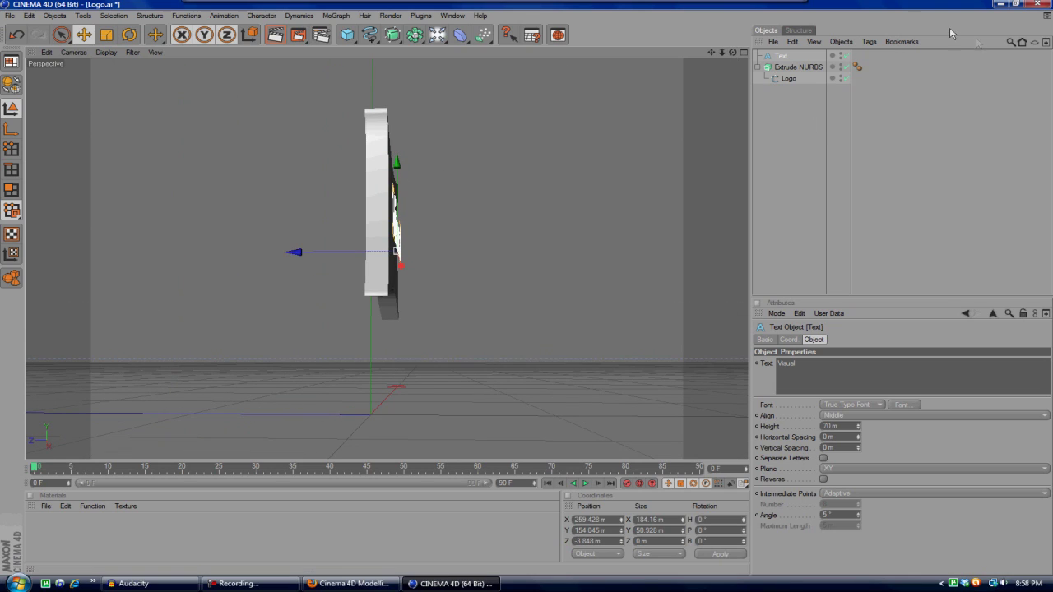
Step: Nest the Text spline under a new Extrude NURBS and shift the text away from the logo face to about Z -12 m
drag(393, 35, 518, 46)
drag(780, 66, 786, 57)
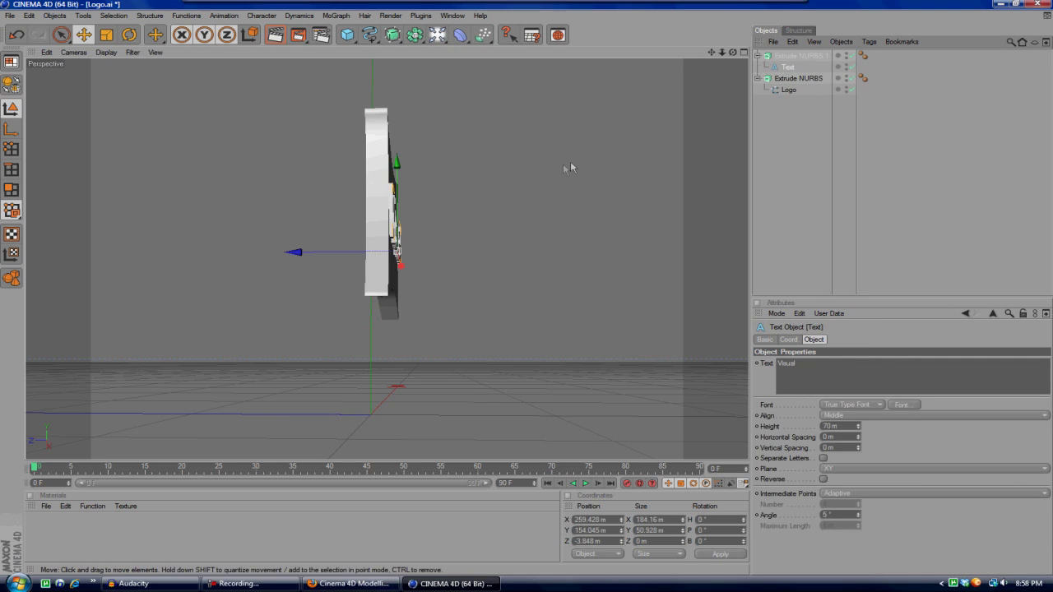
mouse_move(732, 52)
mouse_down()
mouse_move(815, 51)
mouse_move(724, 41)
mouse_up()
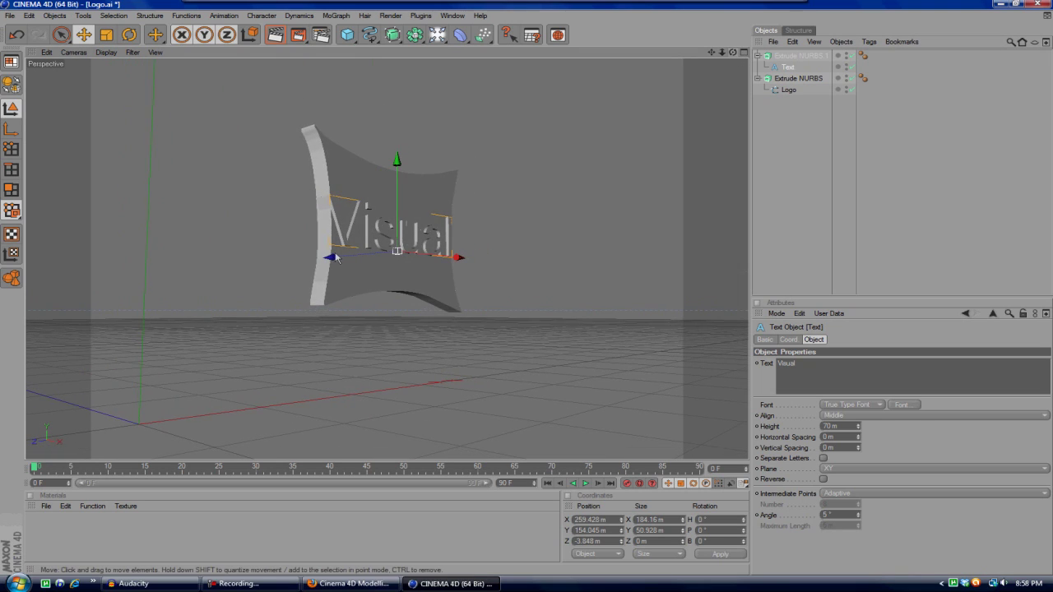
drag(329, 258, 329, 259)
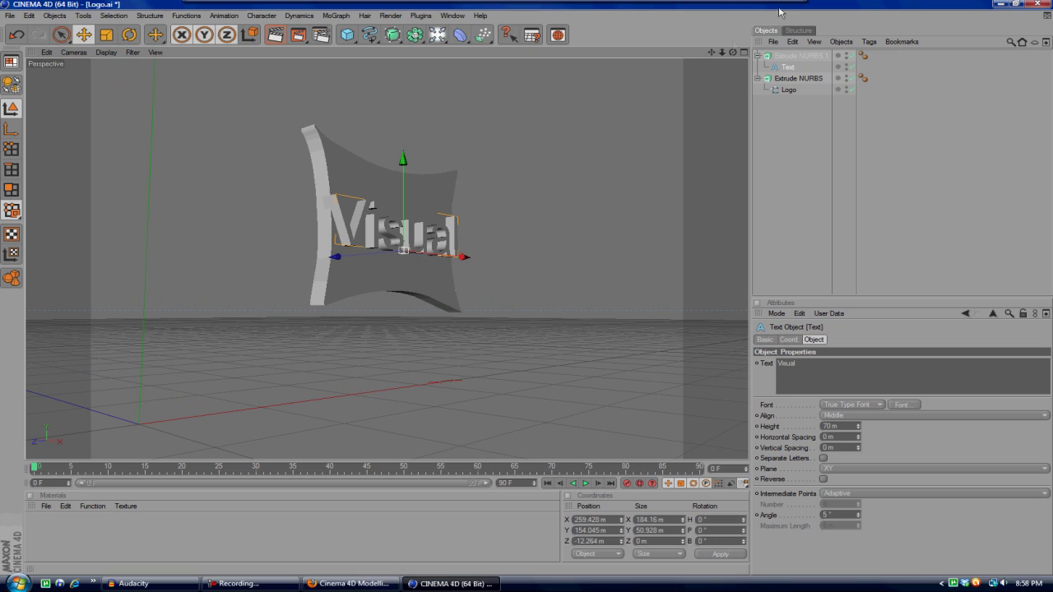
drag(732, 53, 641, 54)
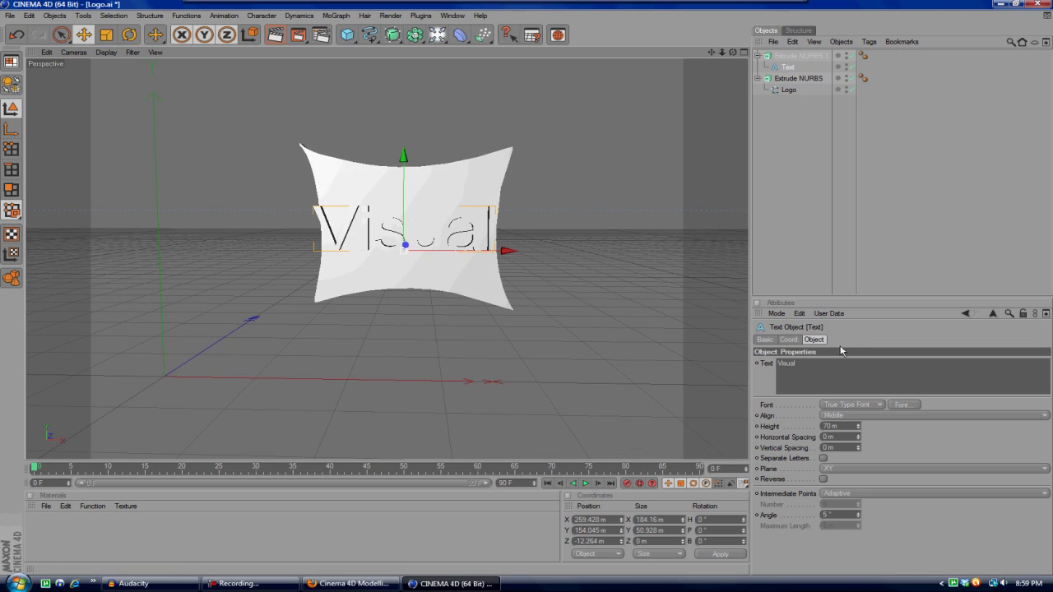
Step: Reduce the text height to 50 m and recentre it on the logo at about X 266 m, Y 167 m
drag(858, 431, 858, 457)
drag(403, 155, 403, 146)
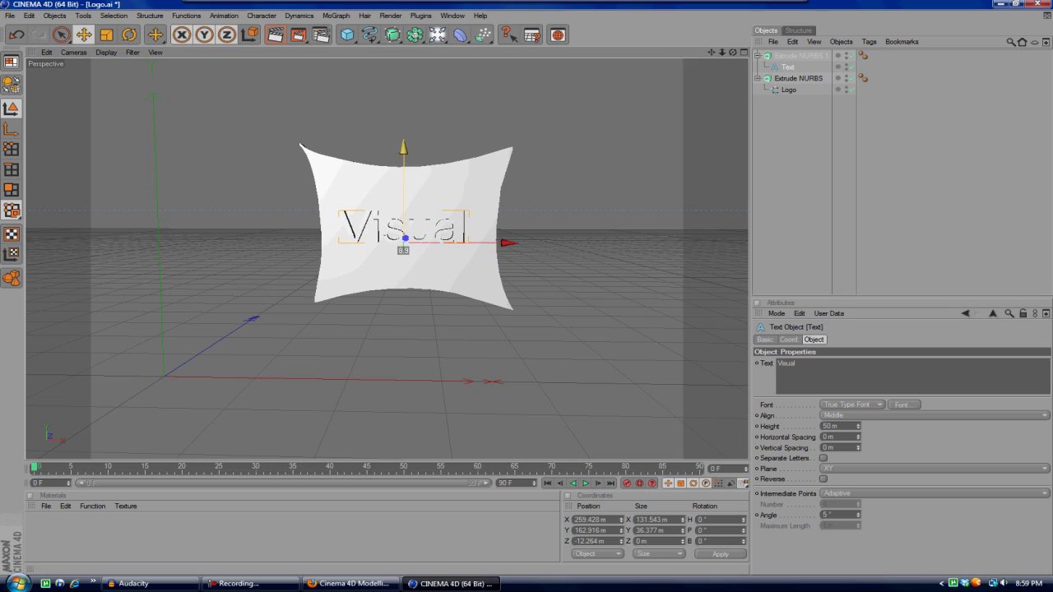
drag(500, 247, 504, 247)
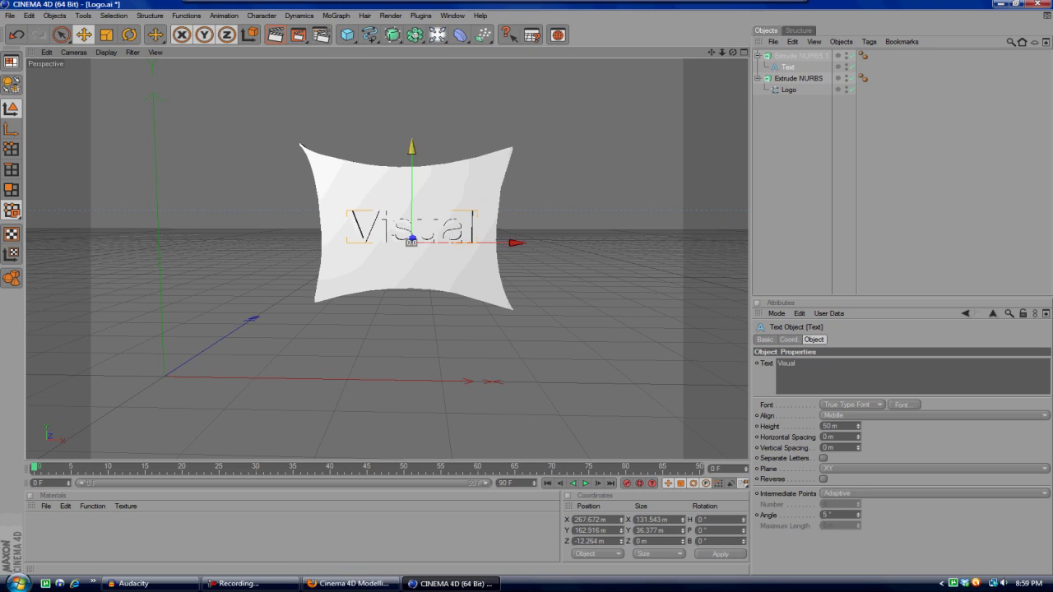
drag(413, 241, 411, 237)
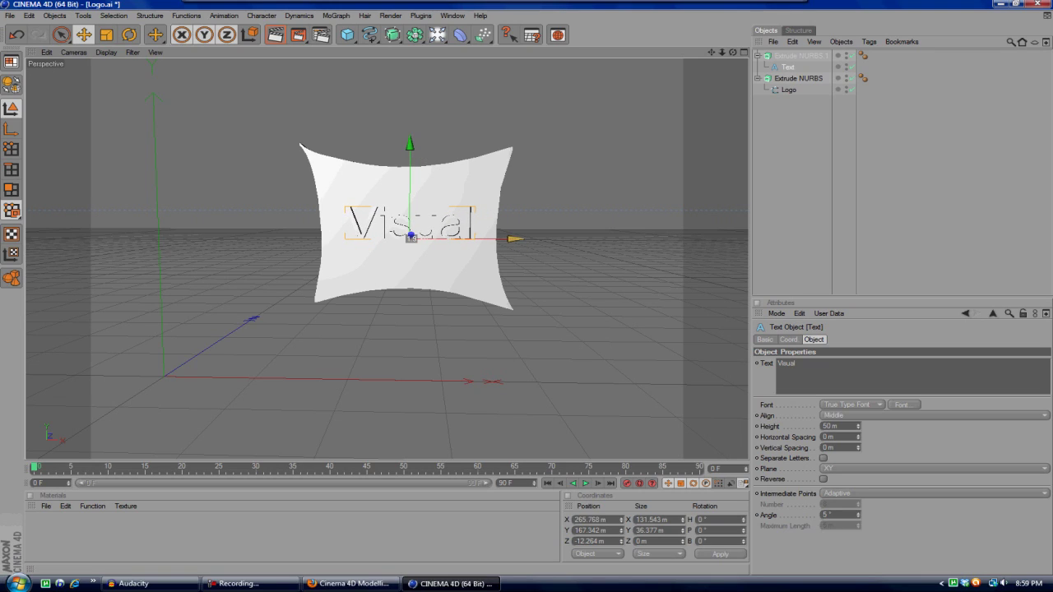
Step: Create a new material and set its colour to dark red, RGB 178, 0, 0
double_click(128, 542)
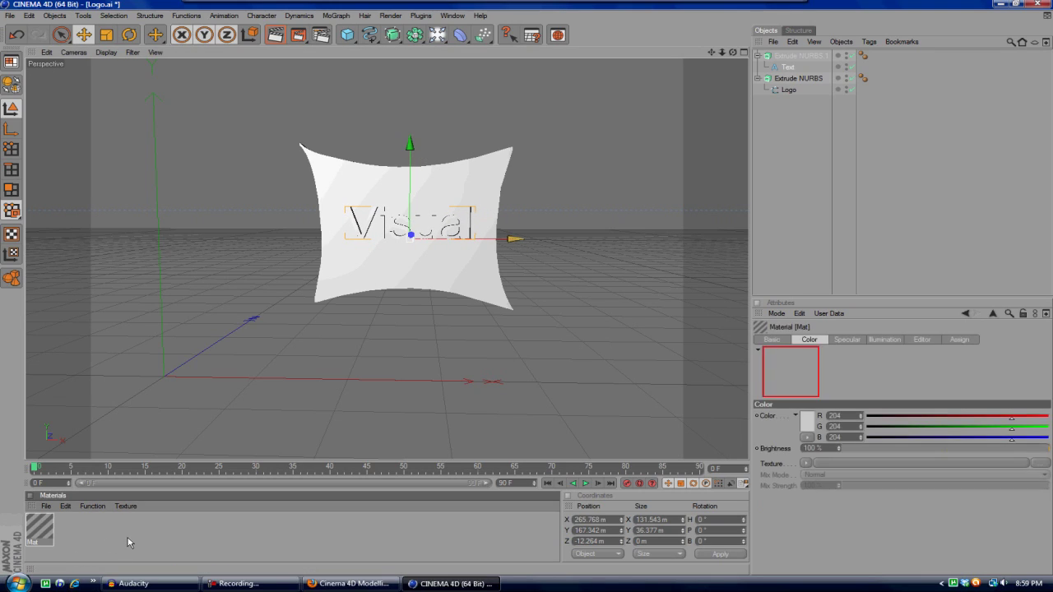
double_click(37, 527)
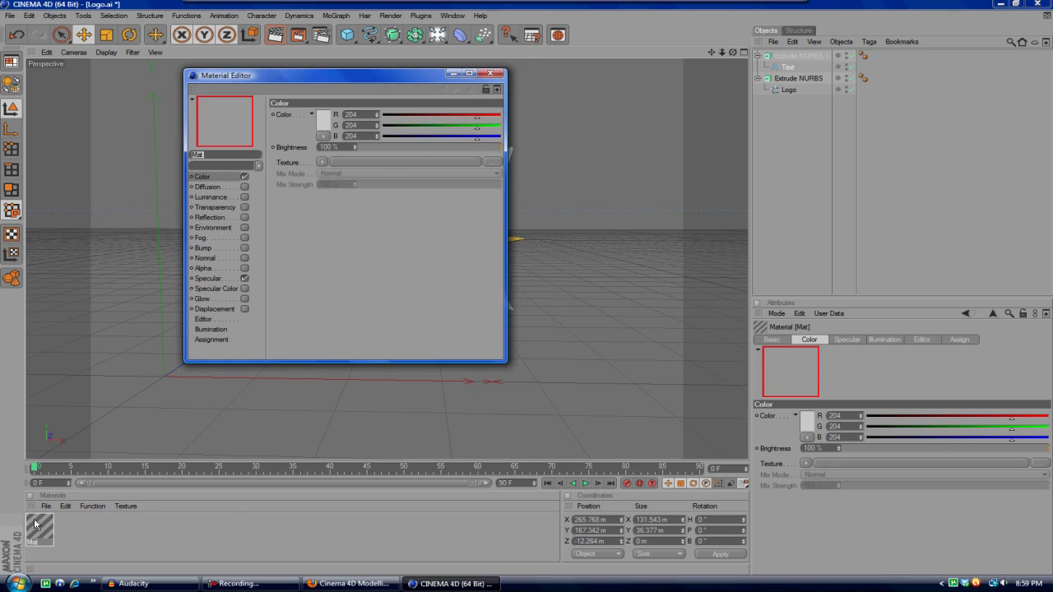
click(329, 125)
click(329, 115)
click(306, 167)
Step: Enable reflection on the red material at 18% brightness and close the Material Editor
click(238, 219)
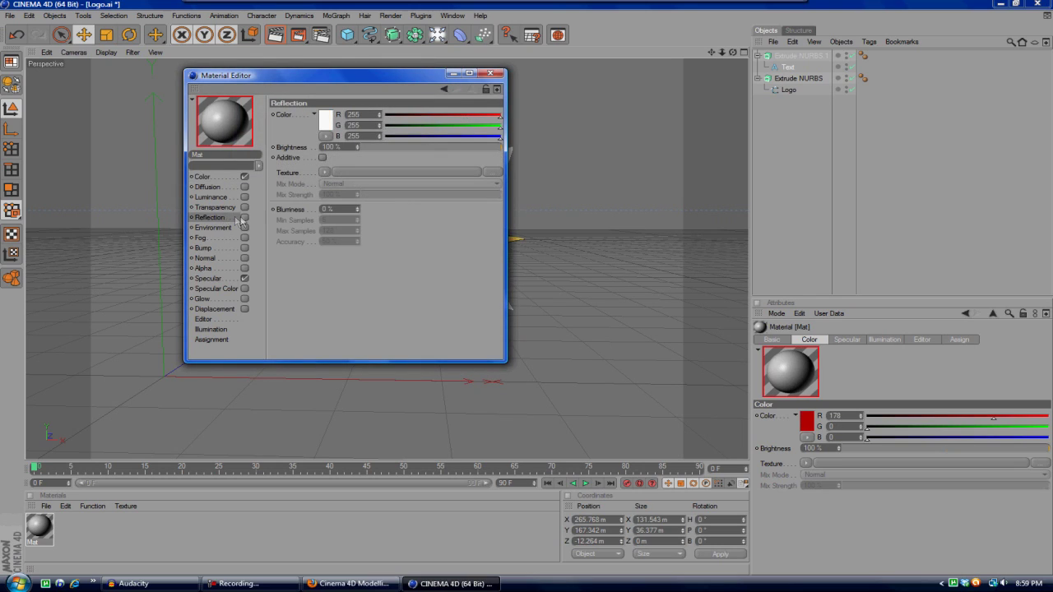
click(243, 217)
drag(357, 148, 358, 216)
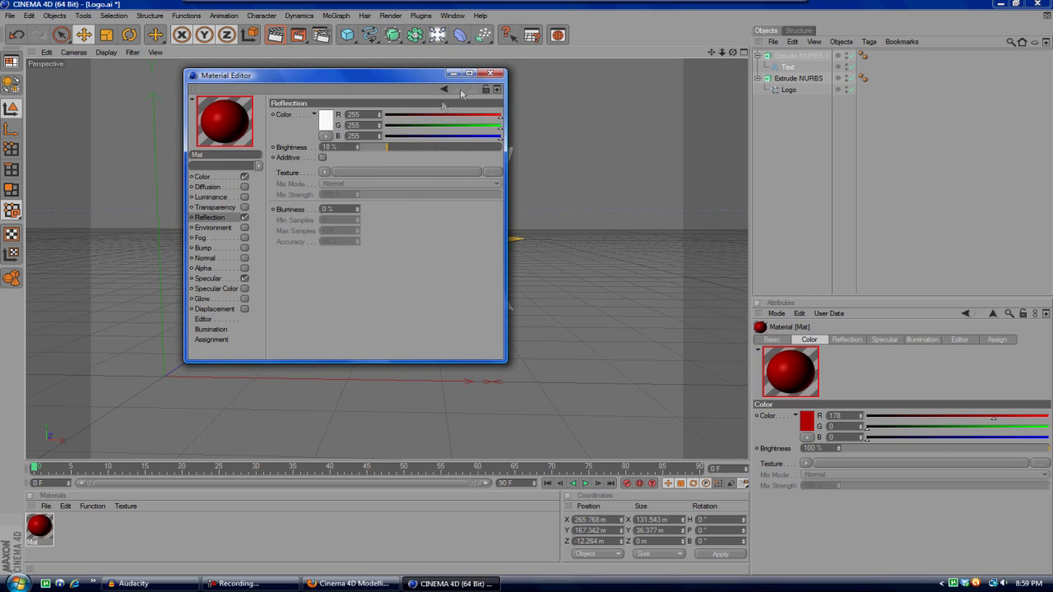
click(491, 73)
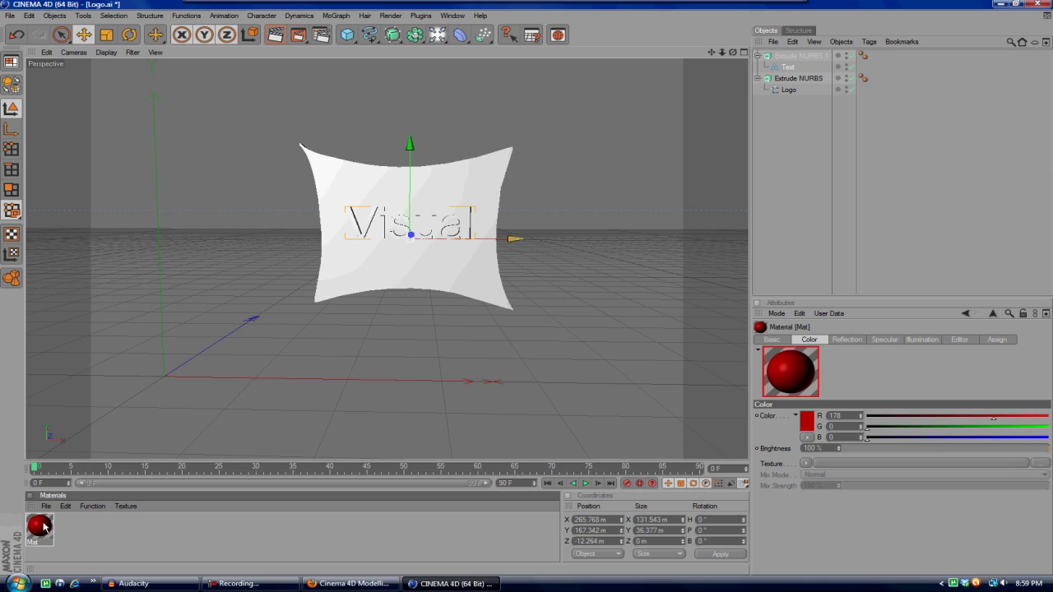
Step: Apply the red material to the logo's Extrude NURBS and its Logo spline, and render the active view
drag(41, 526, 372, 273)
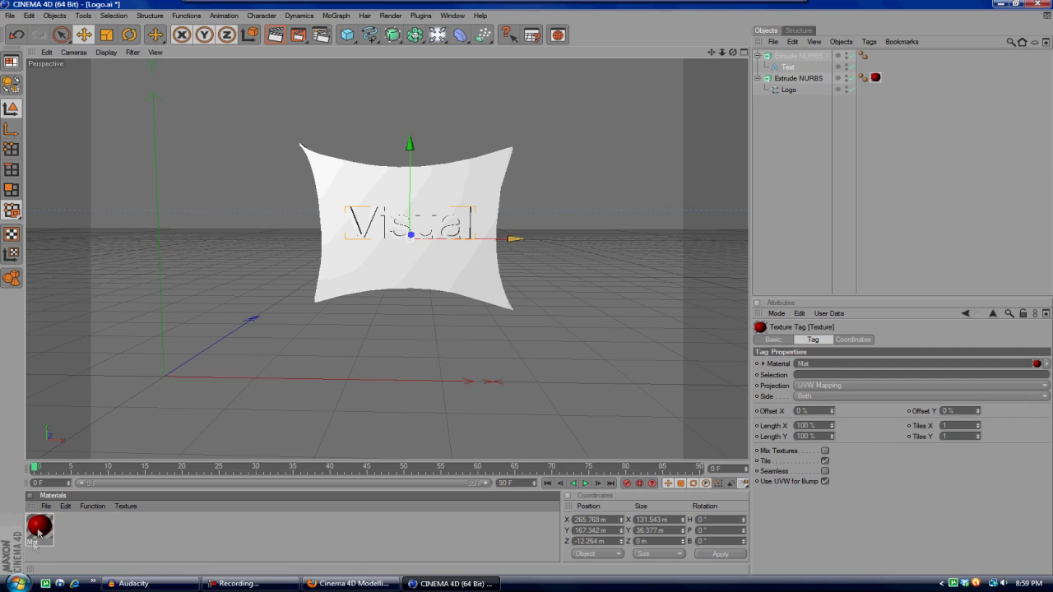
drag(38, 533, 792, 90)
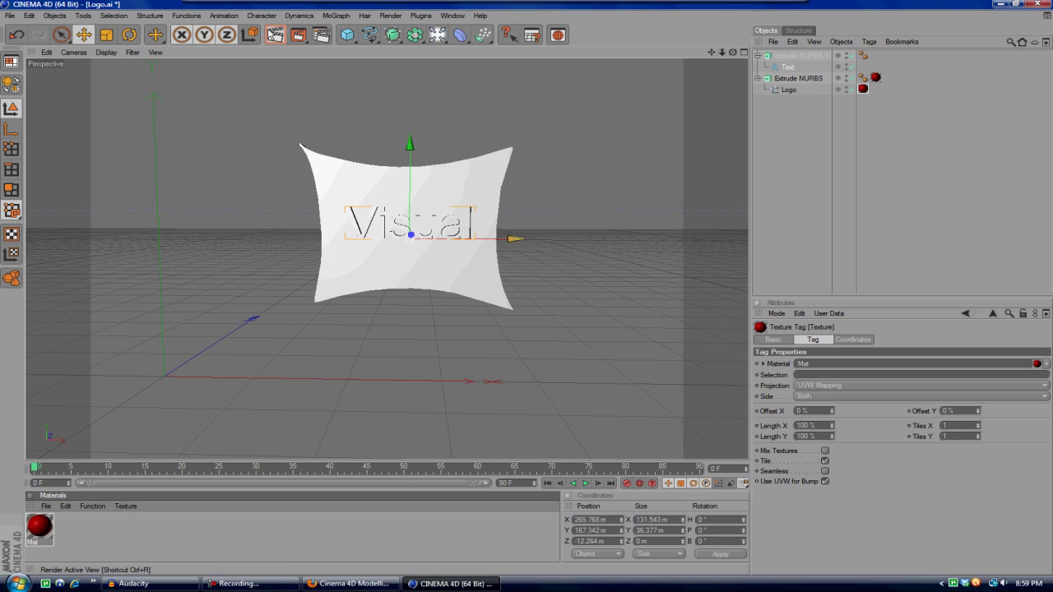
key(ctrl+r)
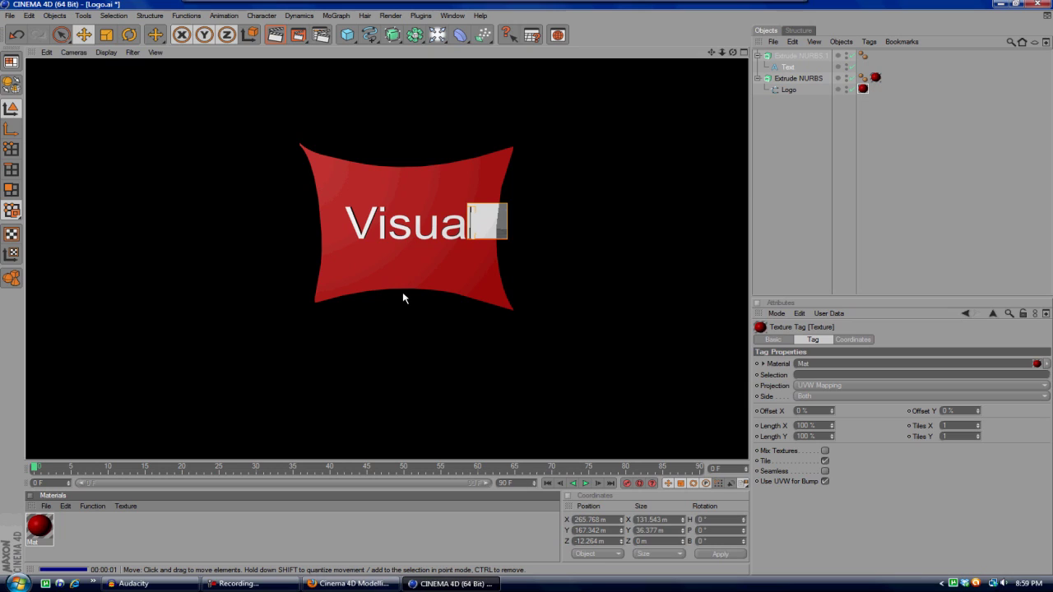
click(854, 196)
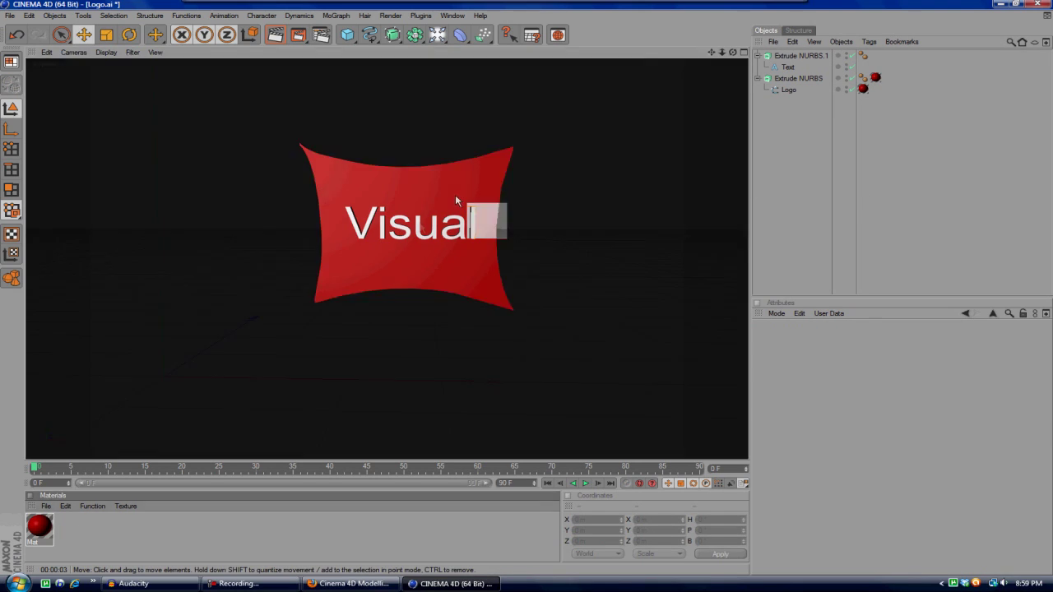
click(454, 194)
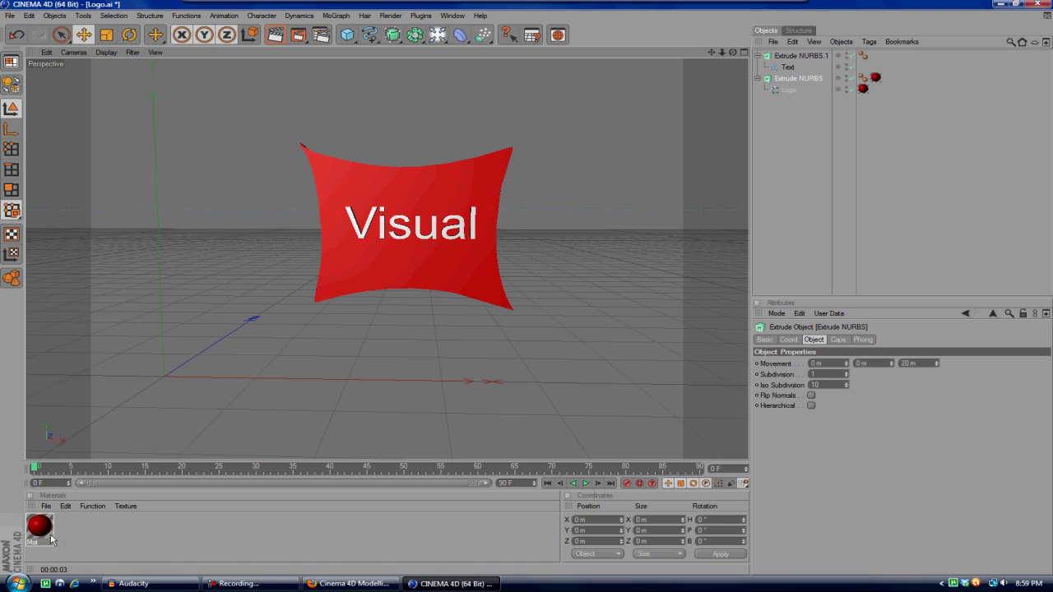
Step: Create a second material for the scene
click(49, 506)
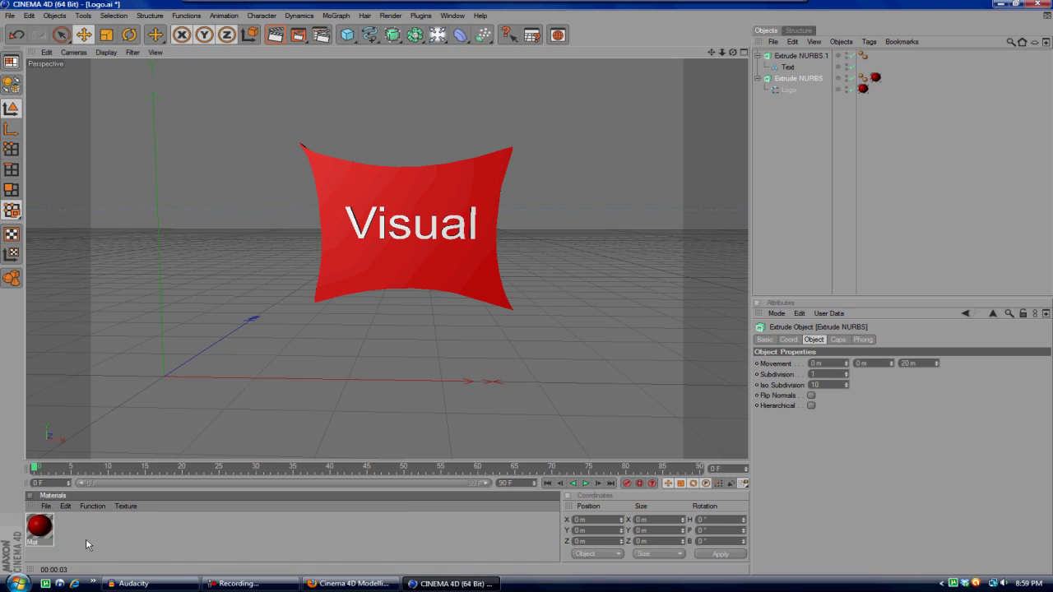
click(84, 526)
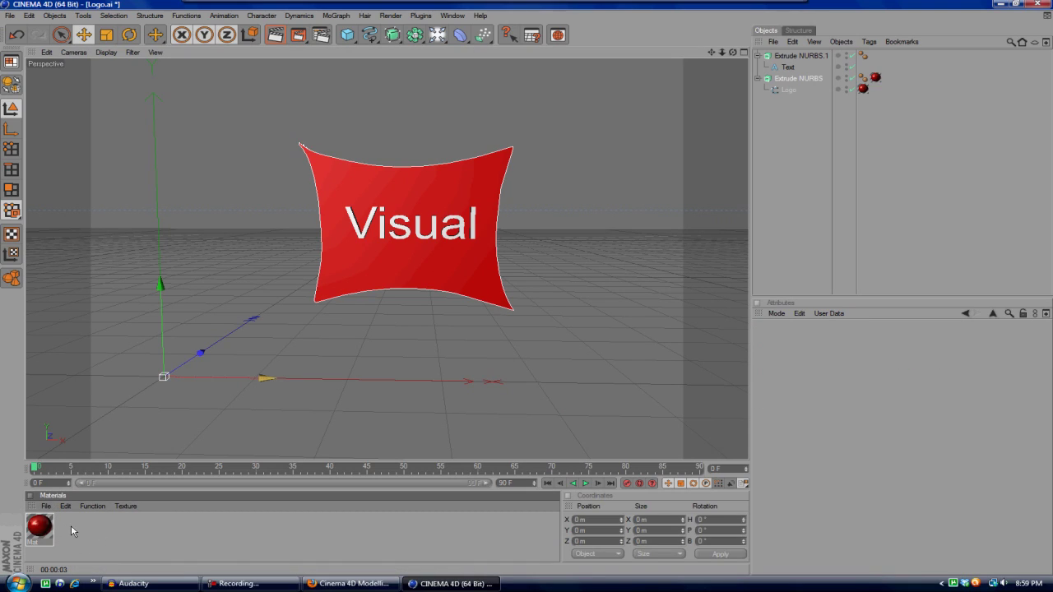
click(65, 506)
double_click(61, 534)
click(61, 537)
click(39, 523)
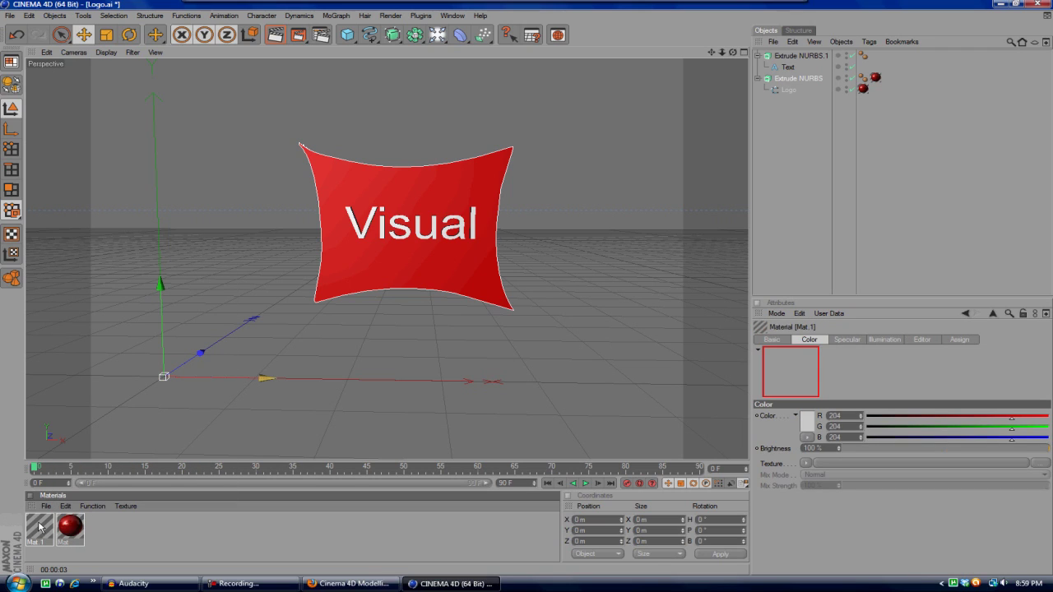
Step: Set both the reflection colour and the base colour of the second material to black
double_click(40, 537)
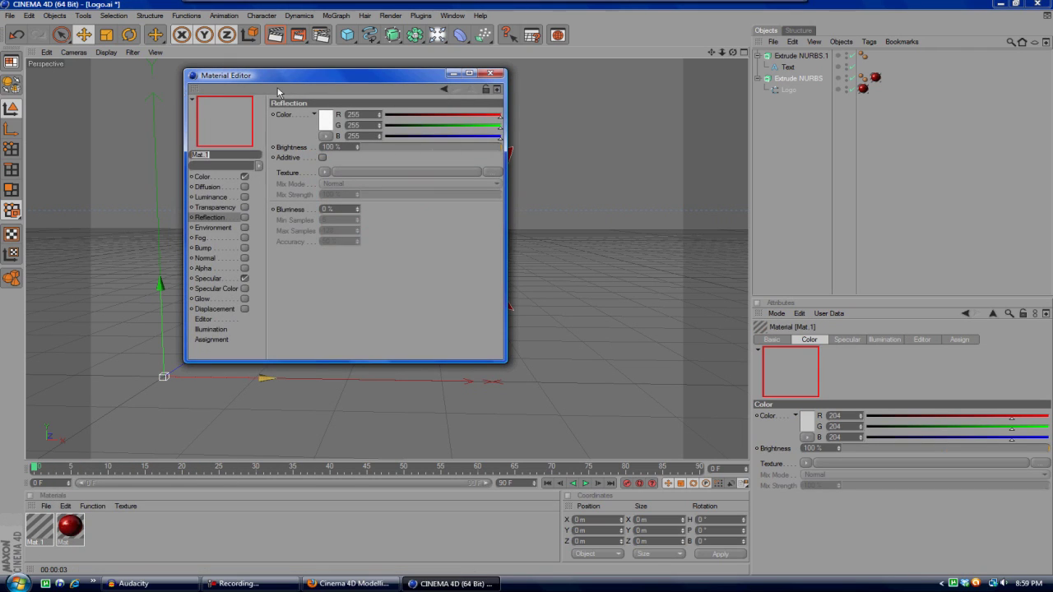
click(326, 123)
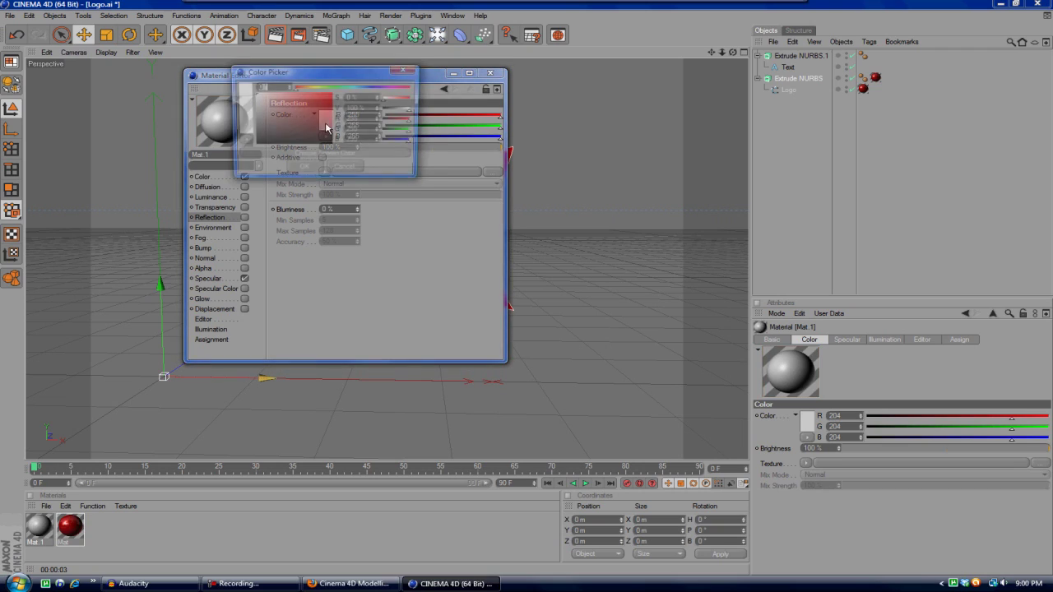
click(295, 168)
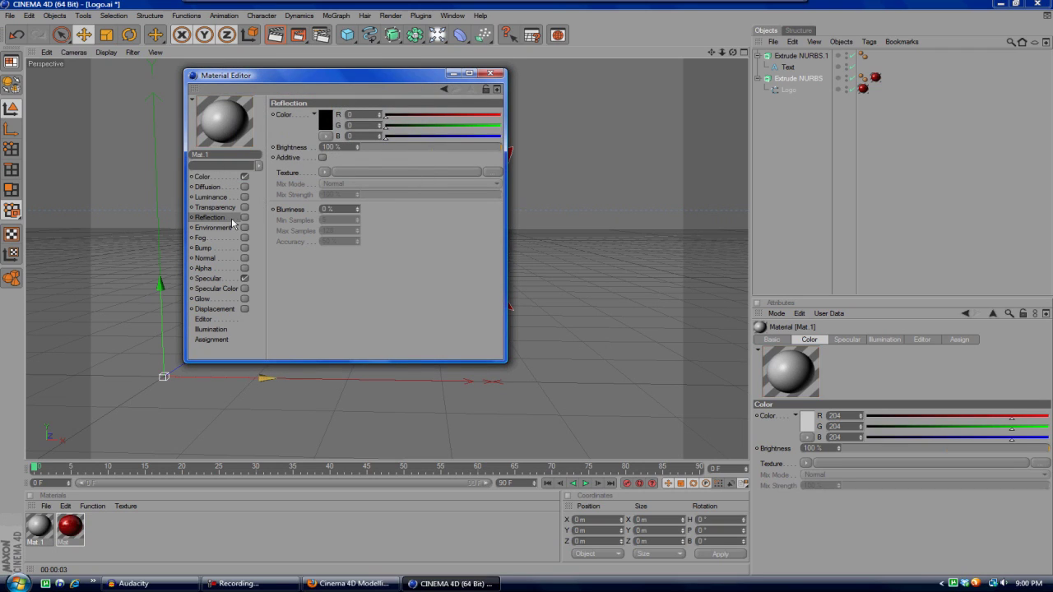
click(228, 176)
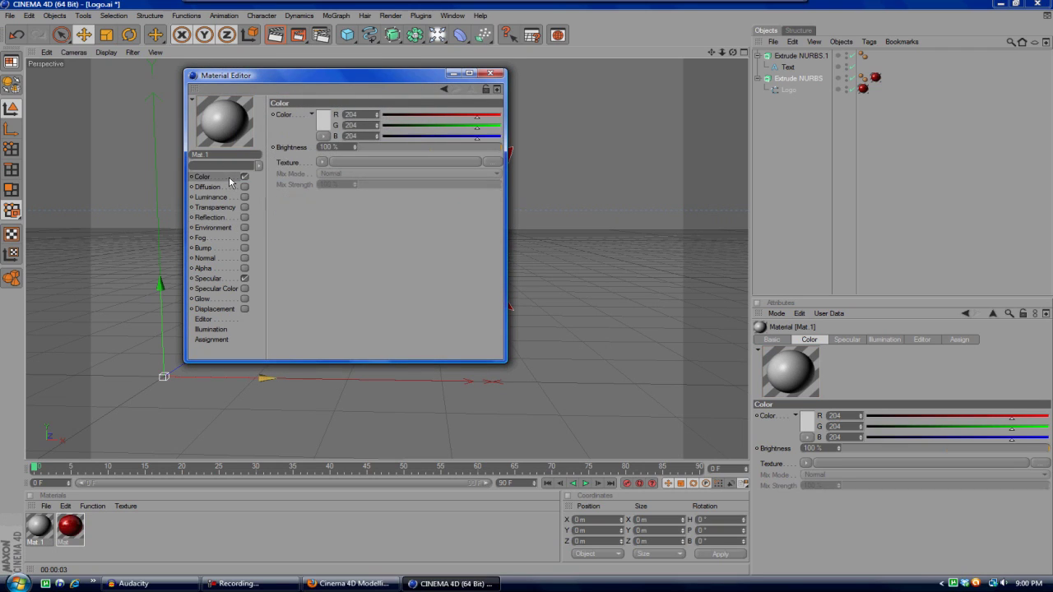
click(327, 129)
click(307, 169)
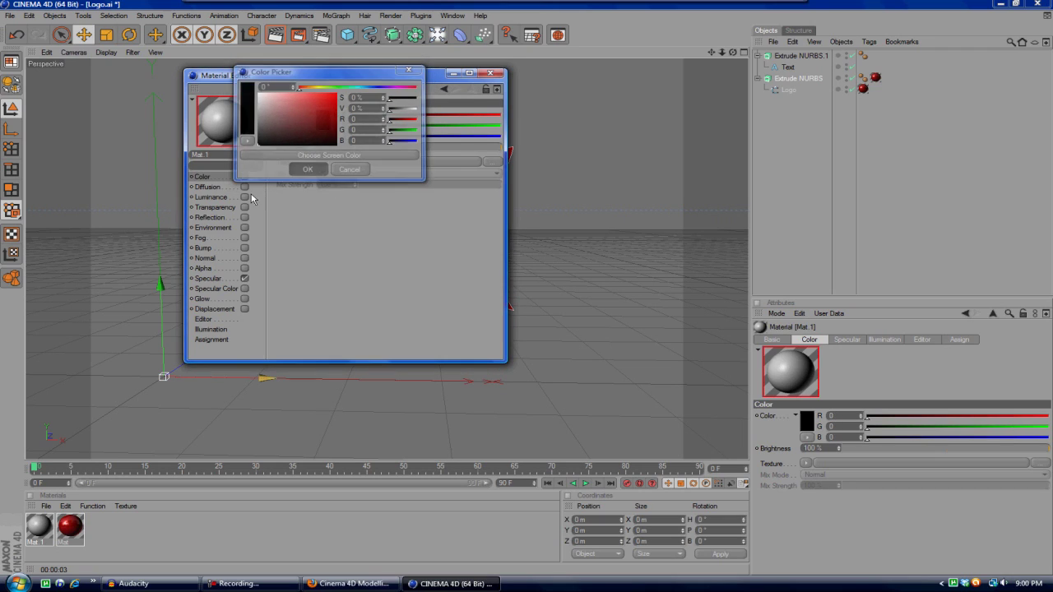
Step: Enable reflection on the second material with a white reflection colour and 18% brightness, and close the Material Editor
click(211, 217)
click(244, 218)
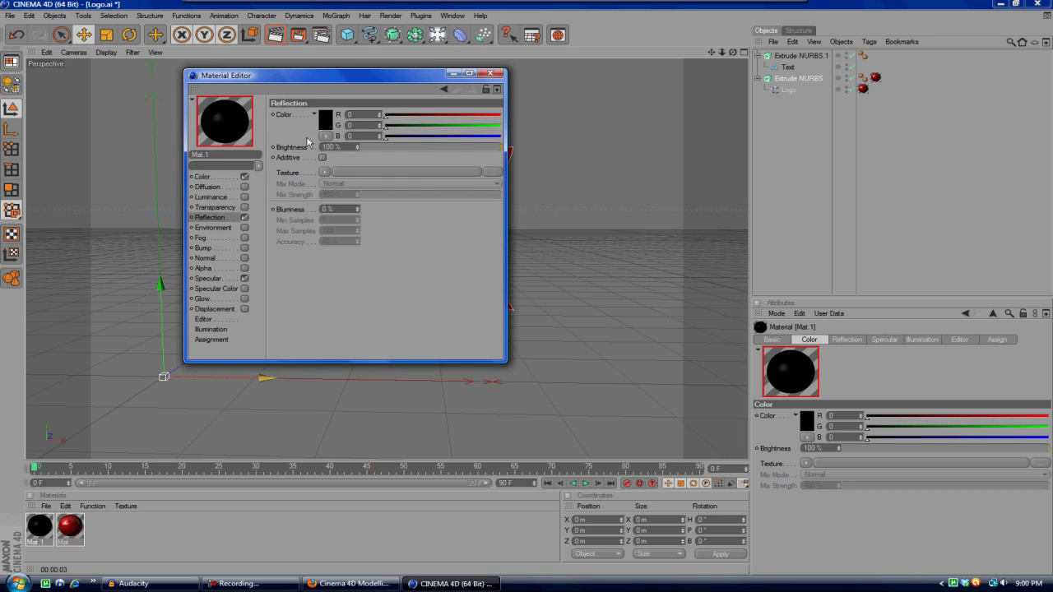
click(328, 123)
drag(338, 147, 226, 79)
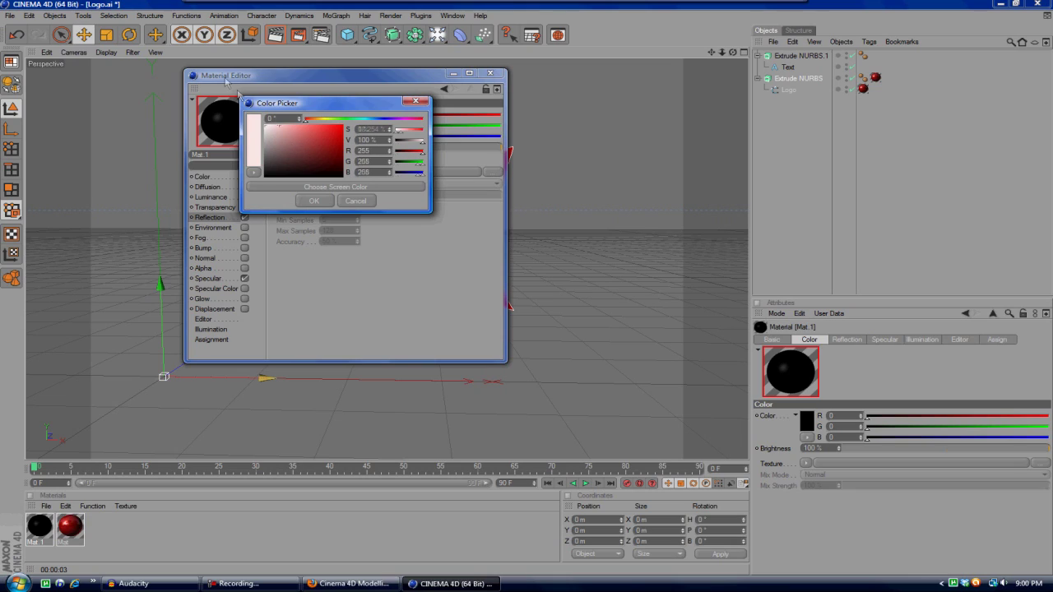
click(309, 201)
click(312, 202)
drag(359, 149, 329, 150)
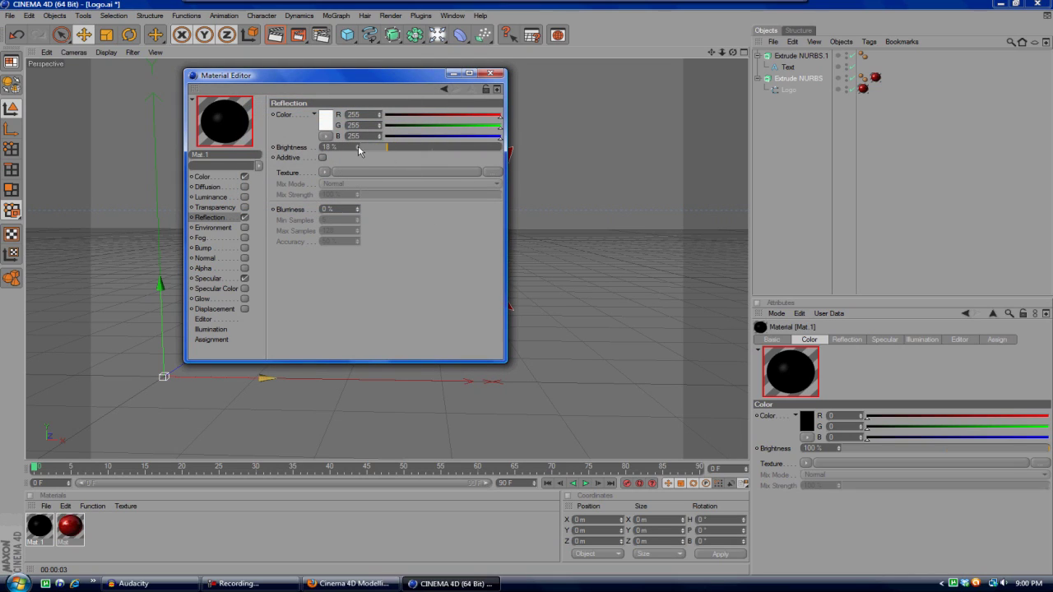
click(493, 74)
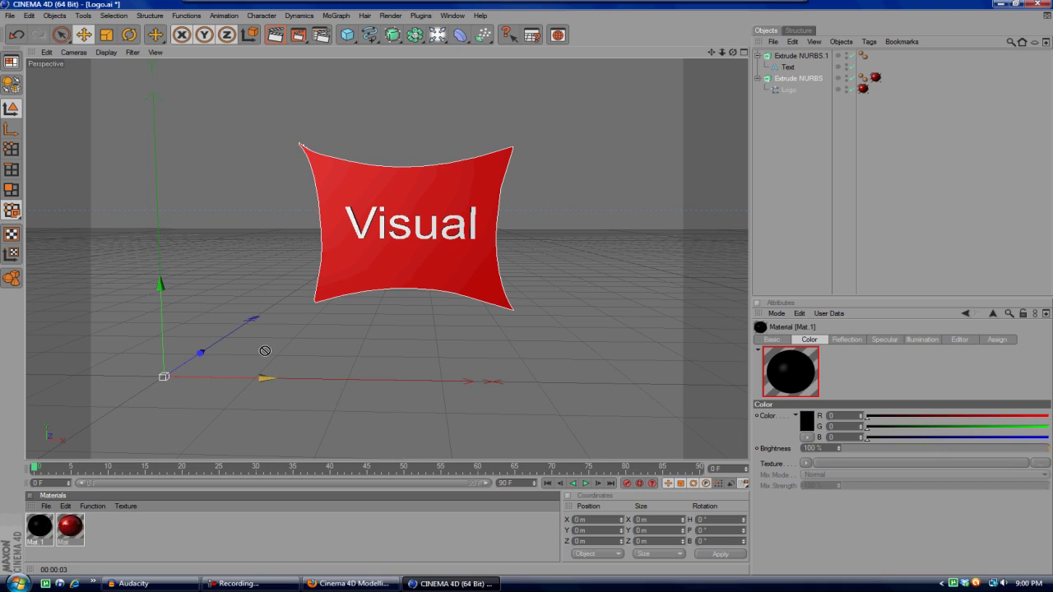
Step: Apply the black material to the text's Extrude NURBS and its Text spline, and render the active view
drag(382, 235, 384, 231)
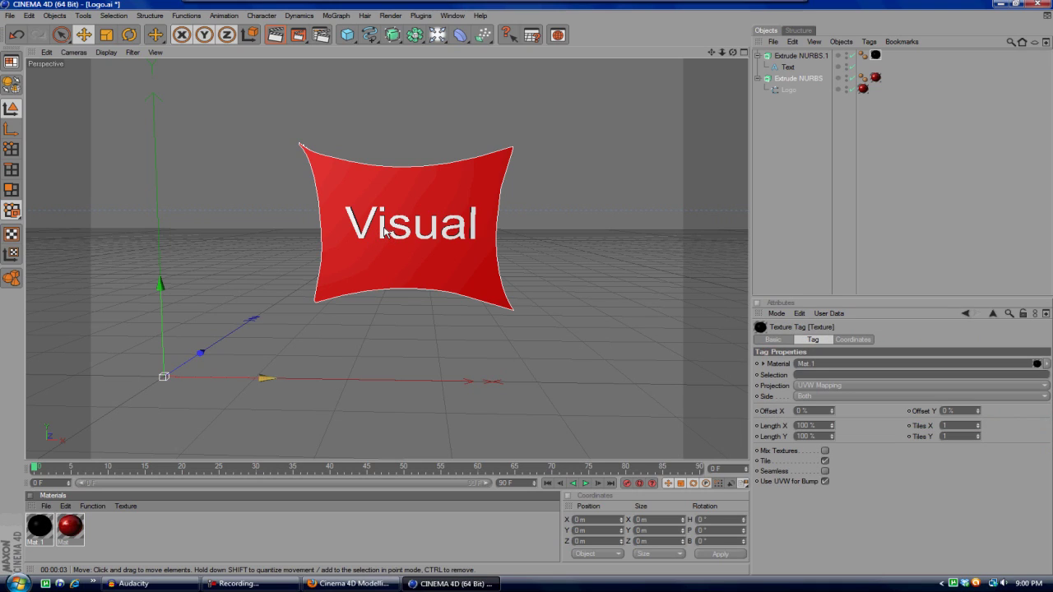
drag(174, 456, 788, 69)
click(274, 36)
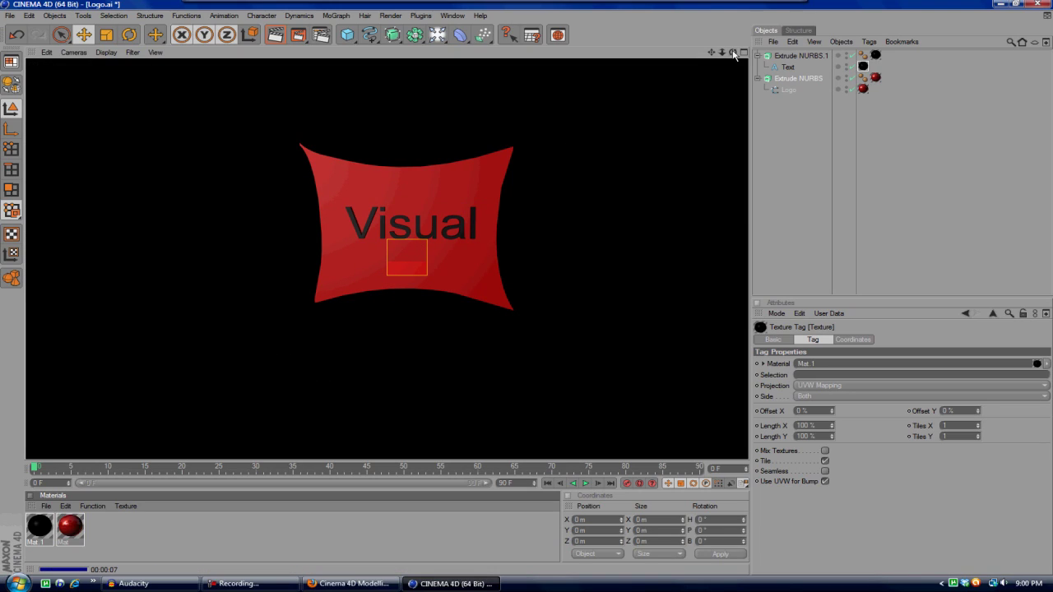
Step: Add a Floor object to the scene and move it back behind the logo to about 1014 m in Z
drag(732, 51, 811, 54)
drag(674, 54, 727, 57)
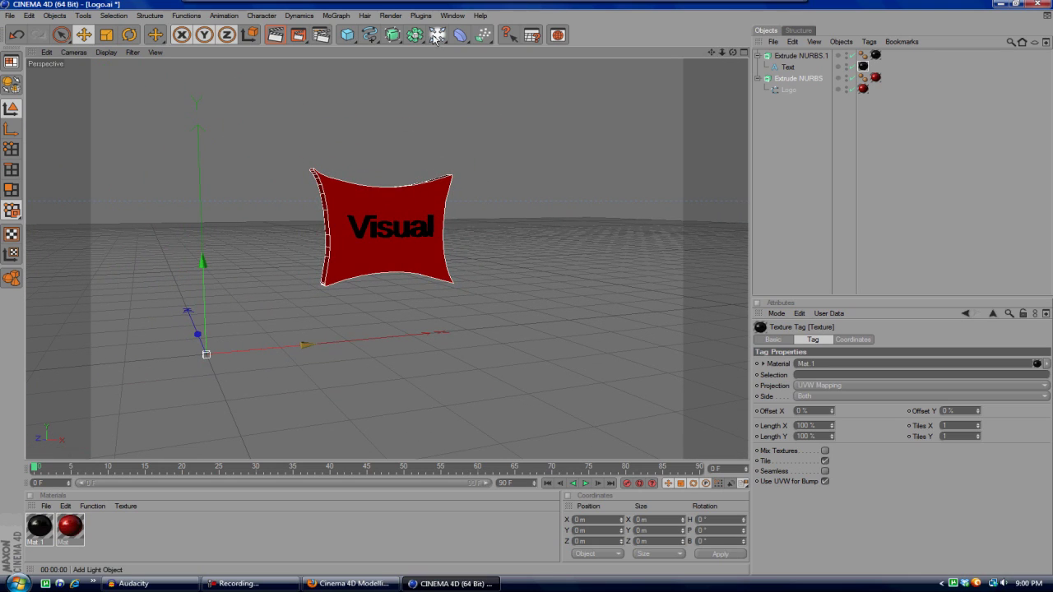
drag(428, 31, 537, 87)
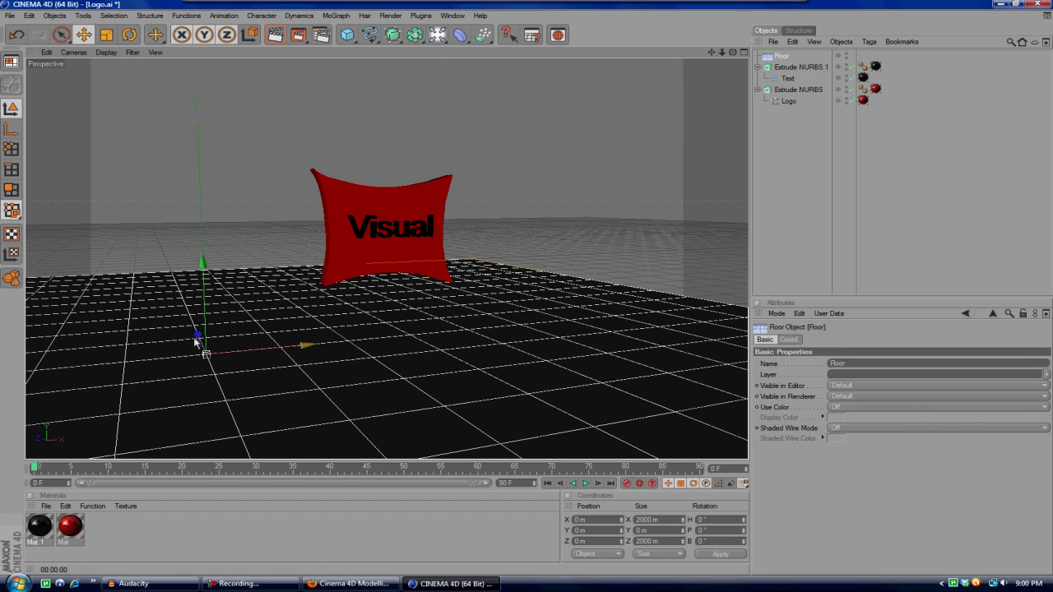
drag(199, 337, 178, 306)
key(r)
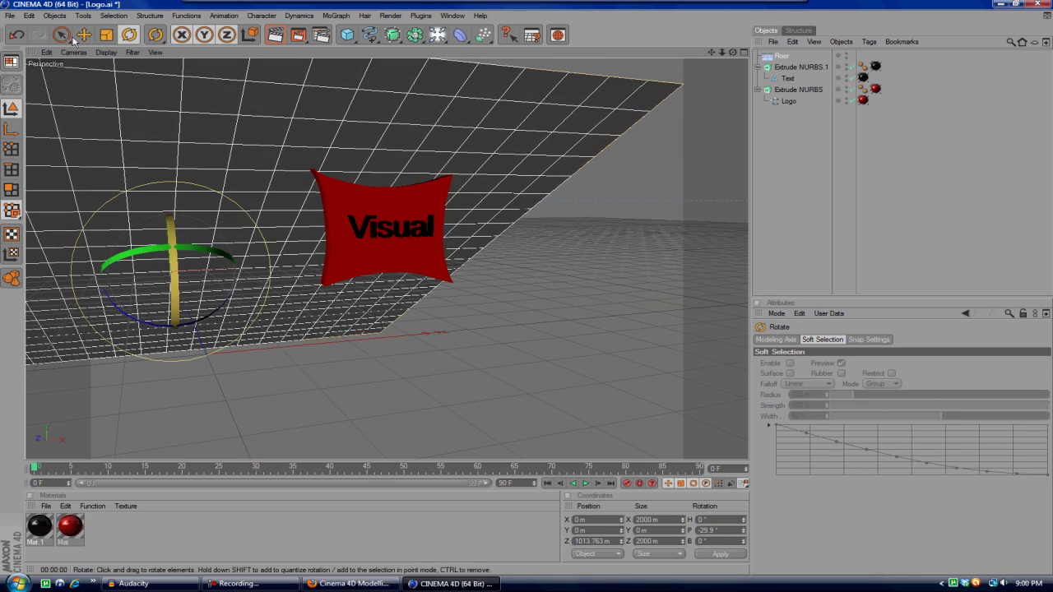
key(ctrl+z)
scroll(268, 242, down, 3)
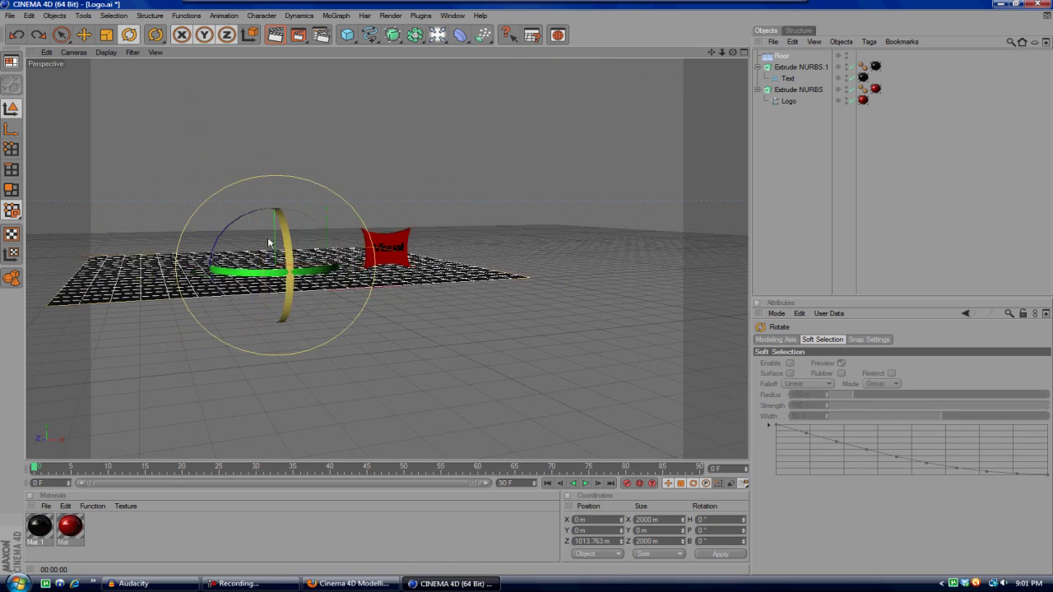
drag(285, 238, 287, 189)
click(15, 34)
drag(288, 257, 289, 269)
click(16, 35)
Step: Rotate the floor upright to a pitch of -90° so it forms a wall behind the logo
drag(732, 55, 524, 167)
drag(243, 263, 251, 471)
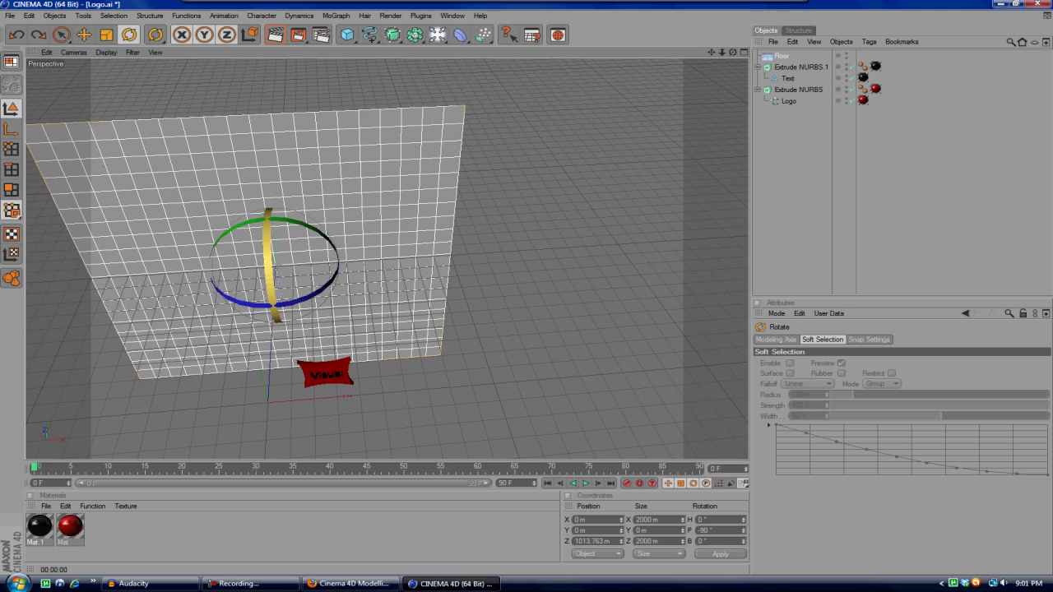
drag(731, 53, 726, 26)
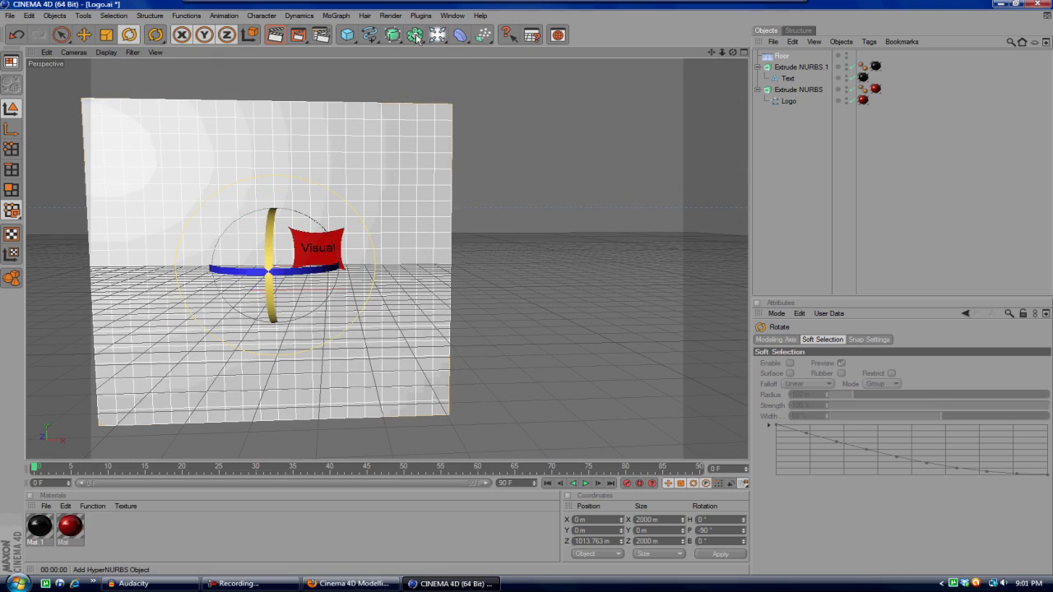
Step: Move the upright floor closer behind the logo, to about 178 m in X and 201 m in Z
click(83, 37)
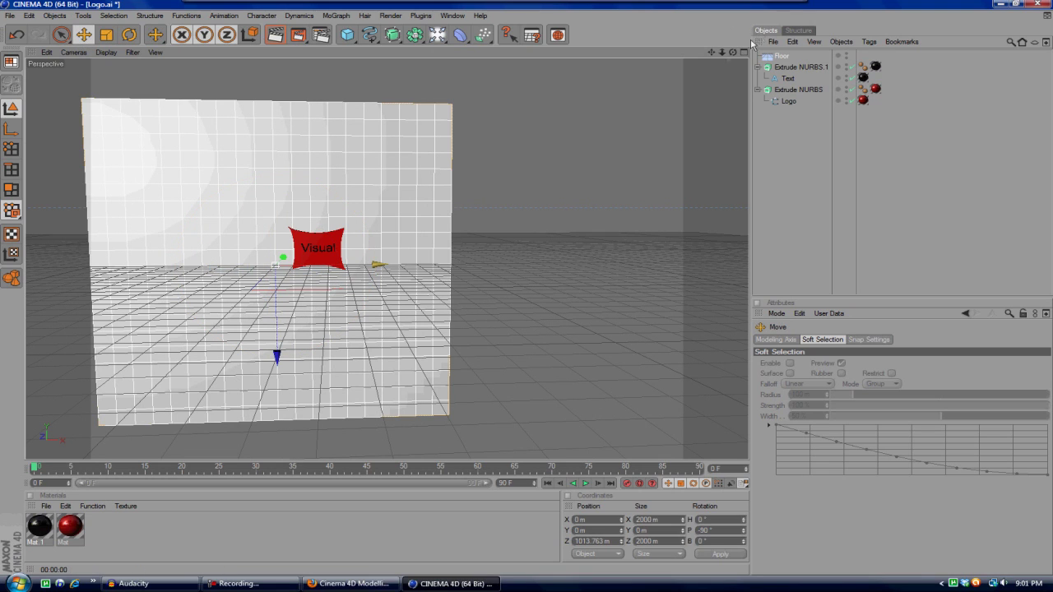
drag(729, 53, 739, 52)
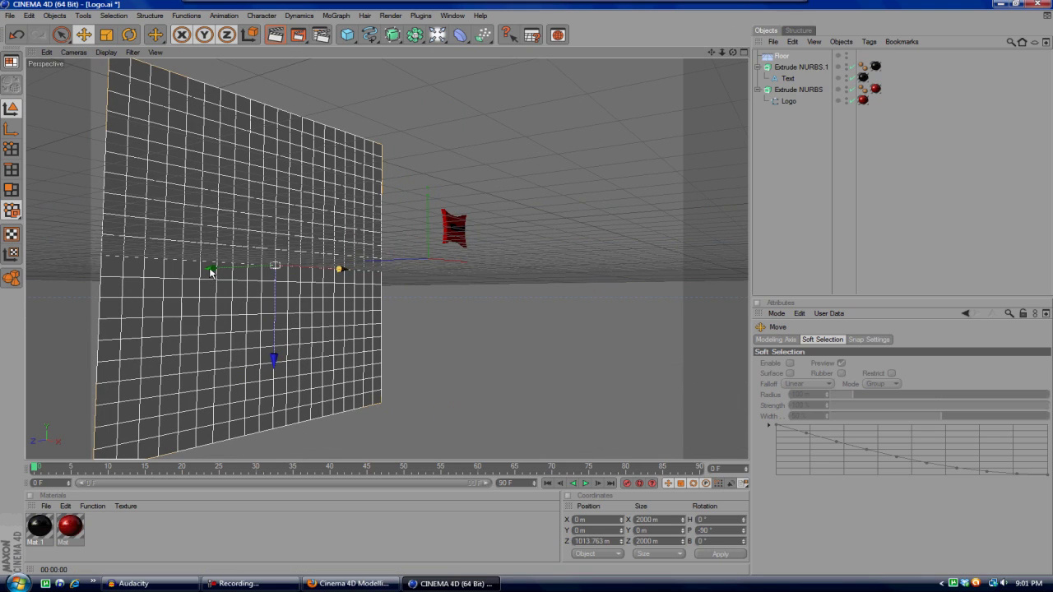
drag(211, 269, 315, 264)
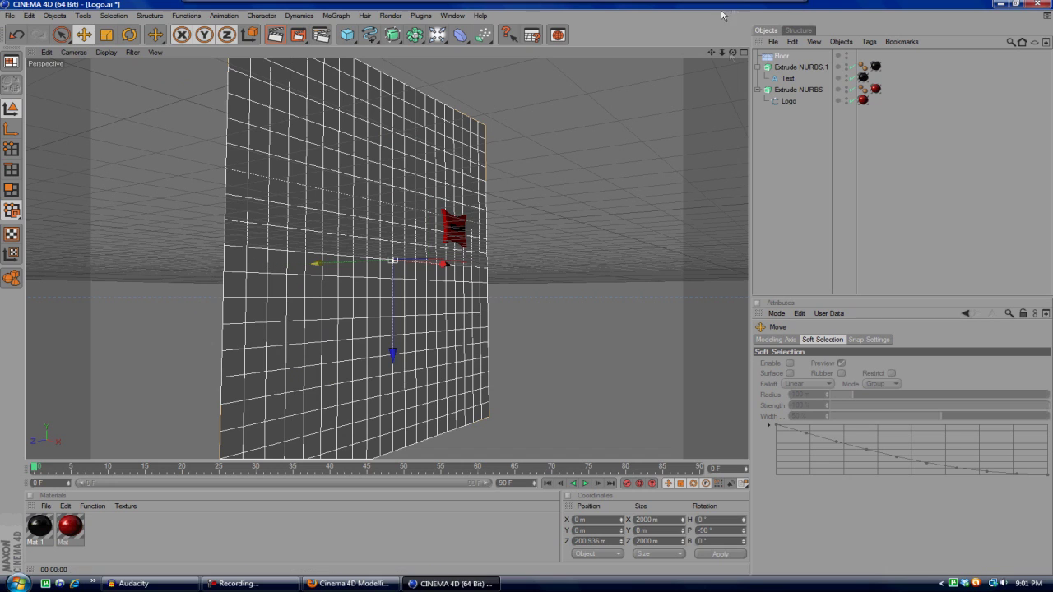
drag(732, 52, 739, 52)
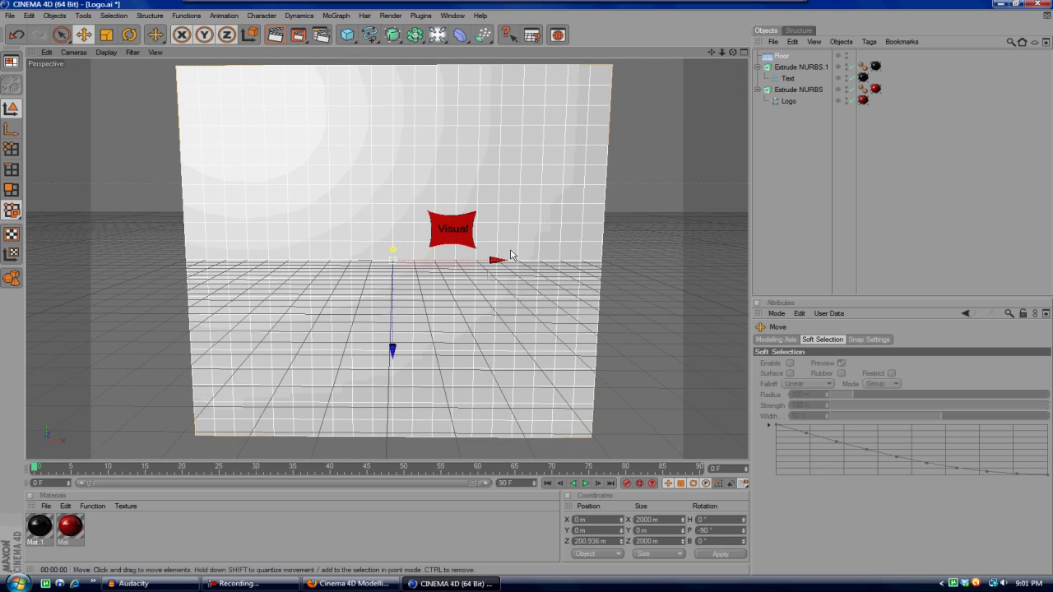
drag(497, 260, 534, 260)
drag(711, 52, 676, 58)
Step: Create a third material and set its base colour to white
double_click(131, 532)
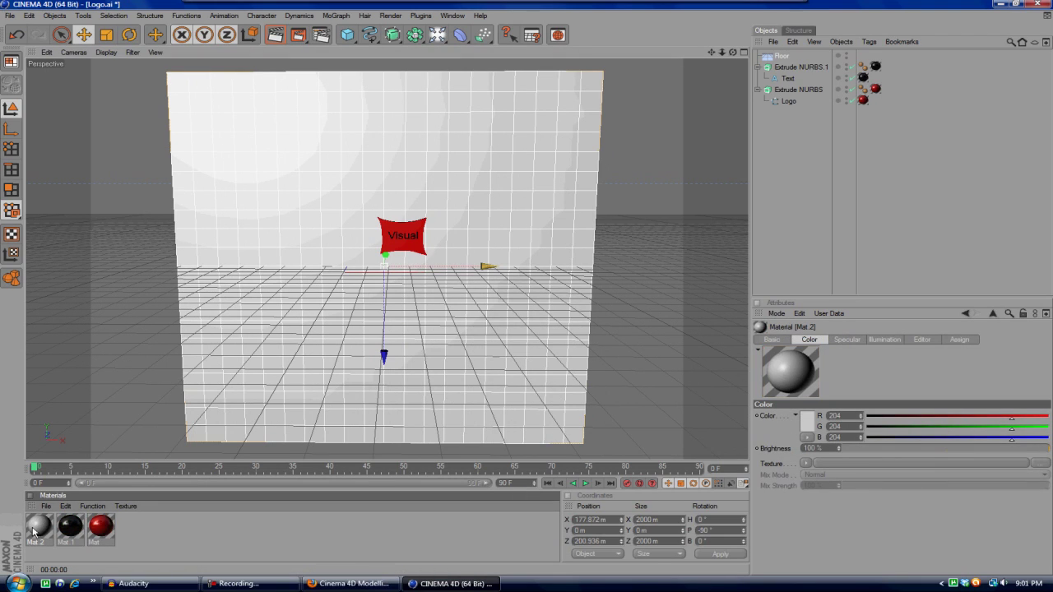
double_click(36, 526)
click(218, 177)
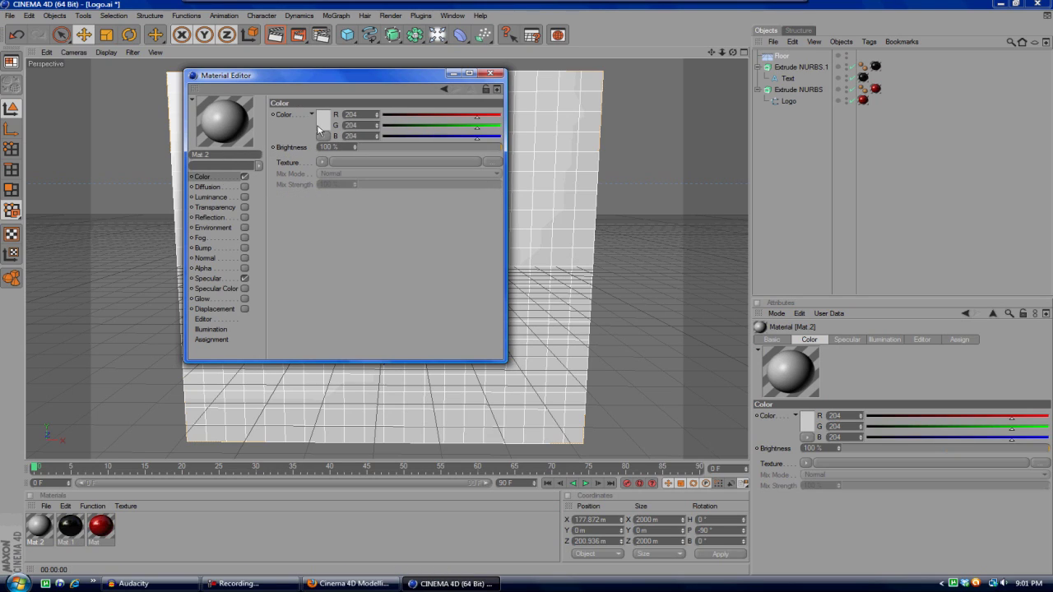
click(325, 121)
click(239, 78)
click(304, 163)
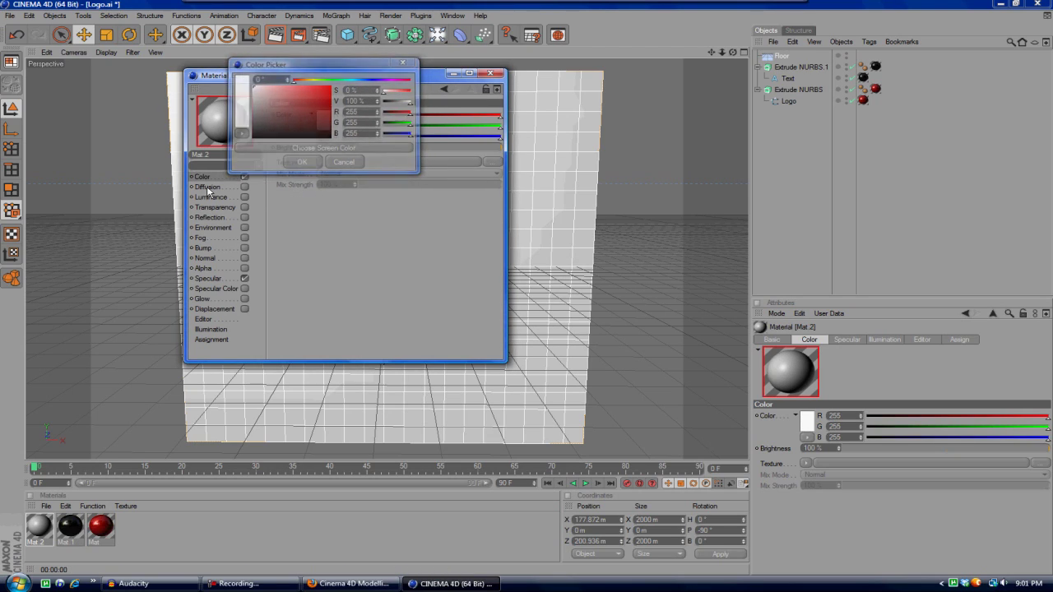
Step: Enable reflection on the white material at 19% brightness and apply the material to the upright floor
click(212, 218)
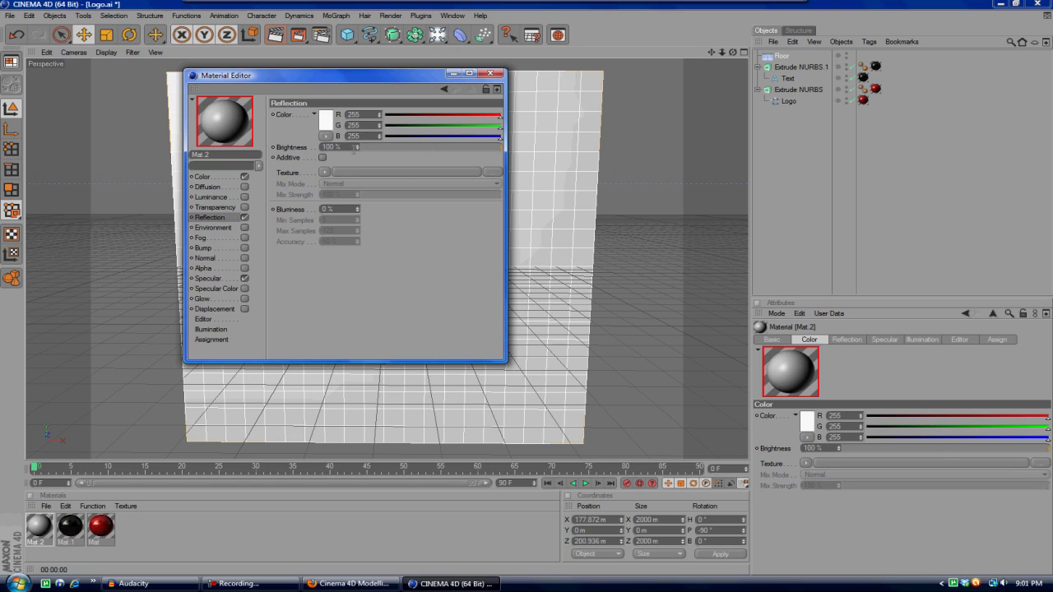
drag(493, 147, 360, 146)
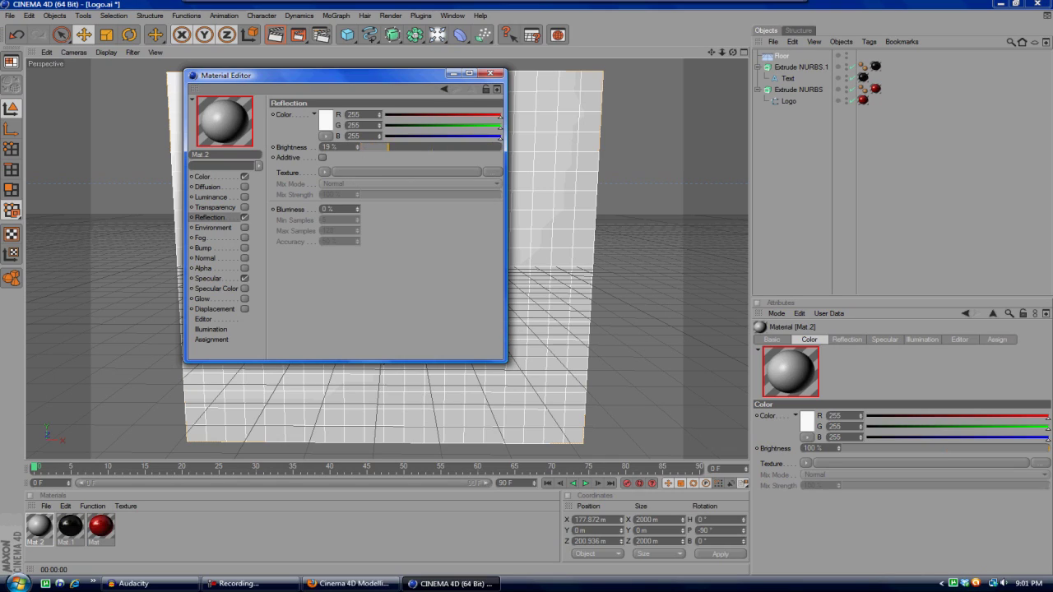
click(202, 177)
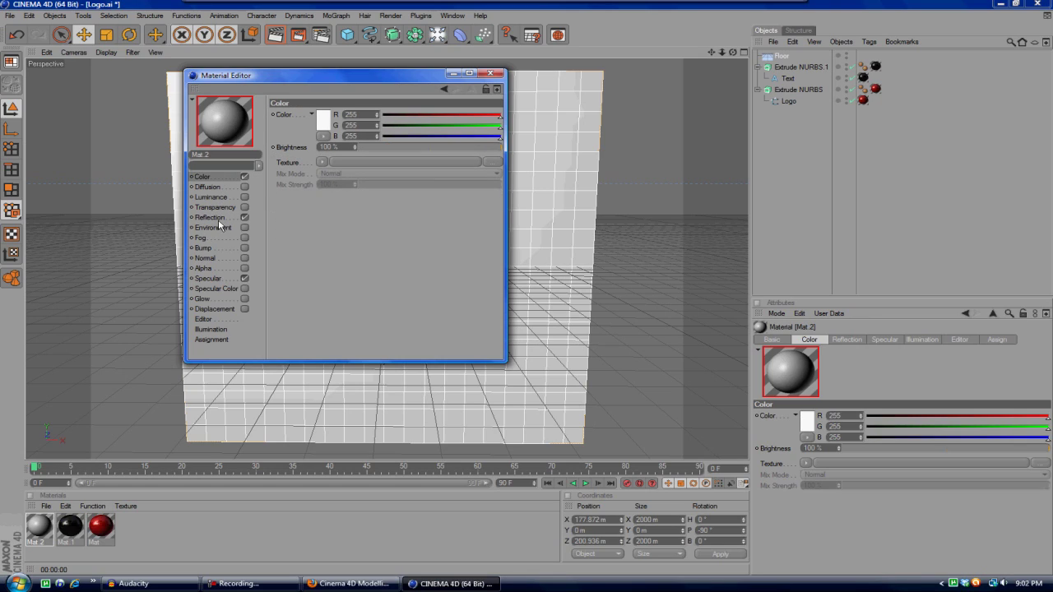
click(210, 218)
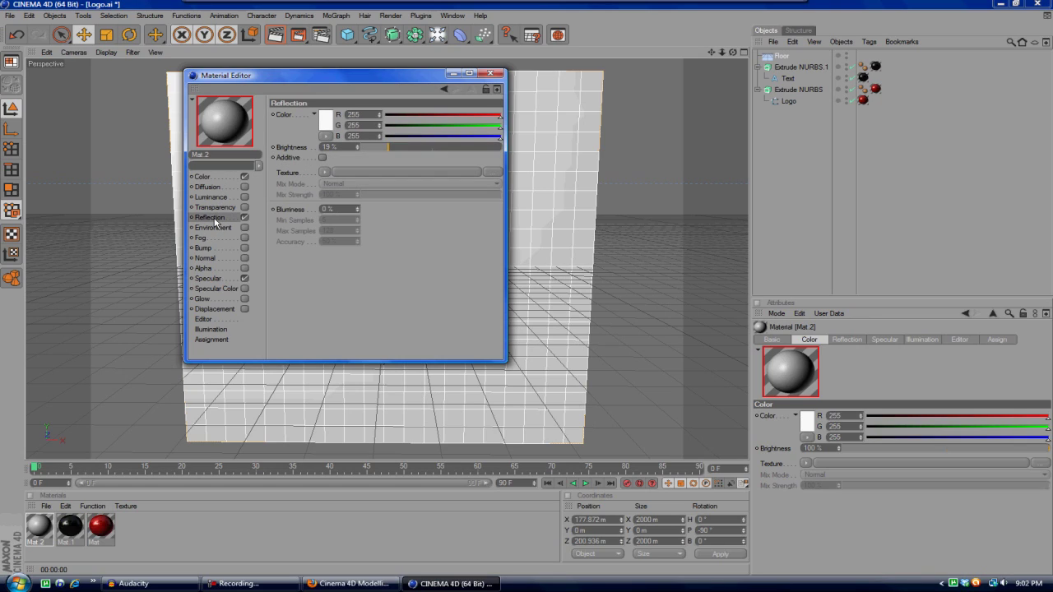
click(491, 74)
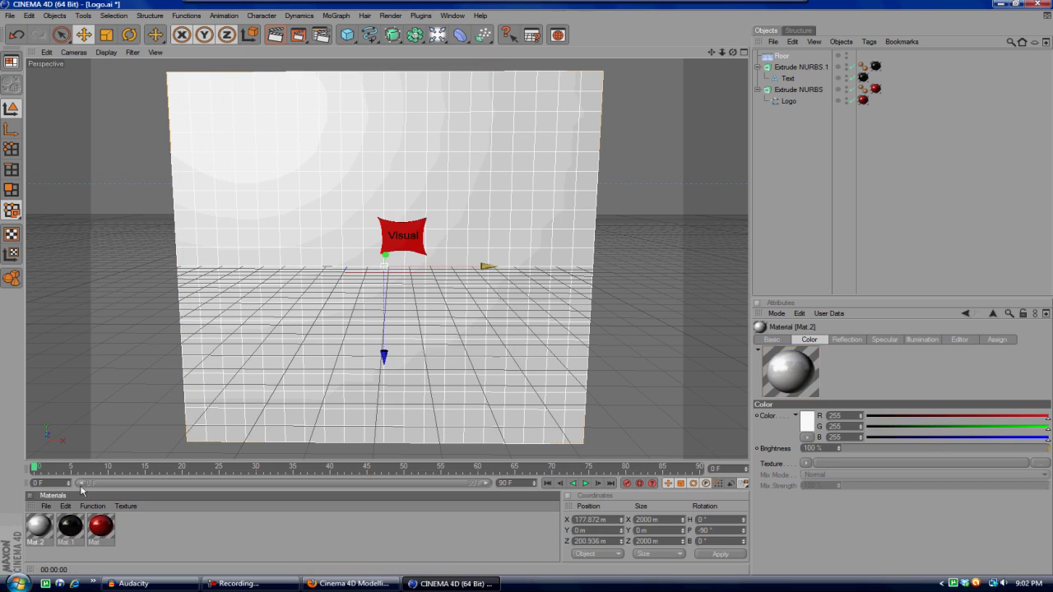
drag(366, 158, 368, 158)
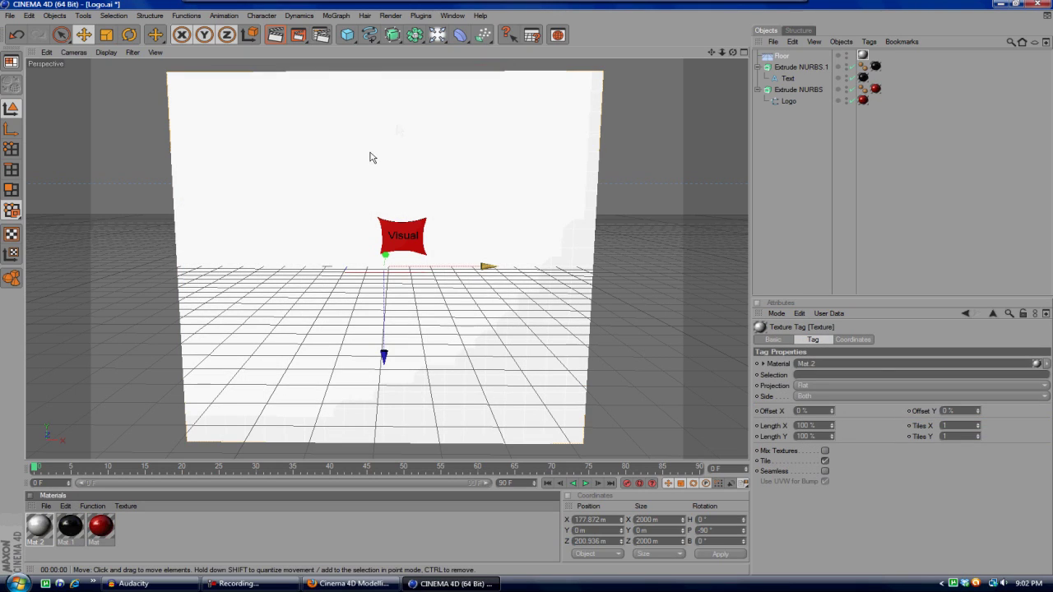
Step: Add an omni light and place it in front of the logo at about X 257 m, Y 302 m, Z -1734 m
click(437, 34)
click(455, 45)
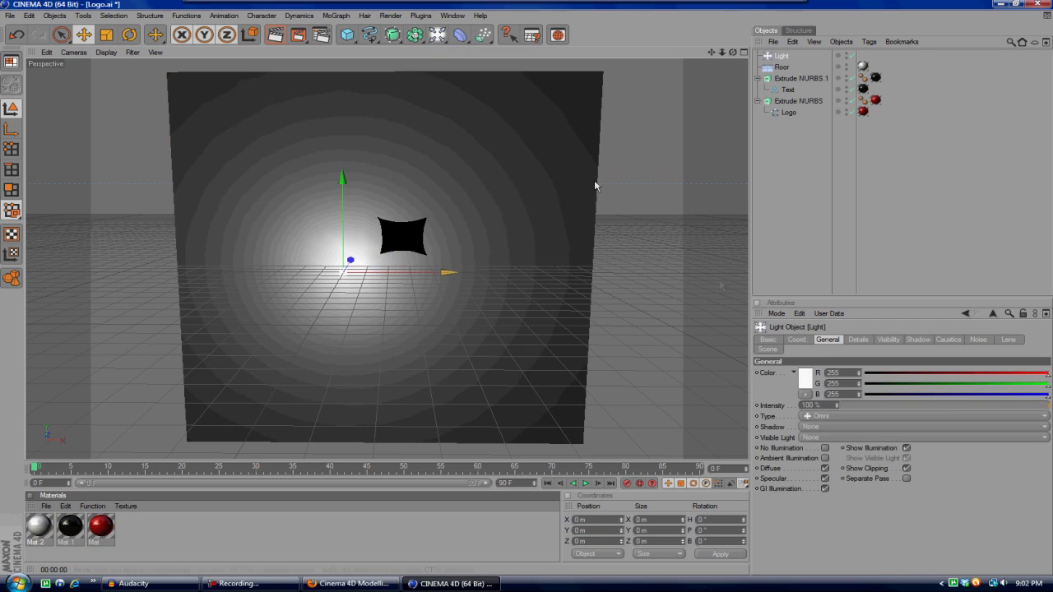
drag(352, 262, 268, 396)
drag(247, 345, 240, 169)
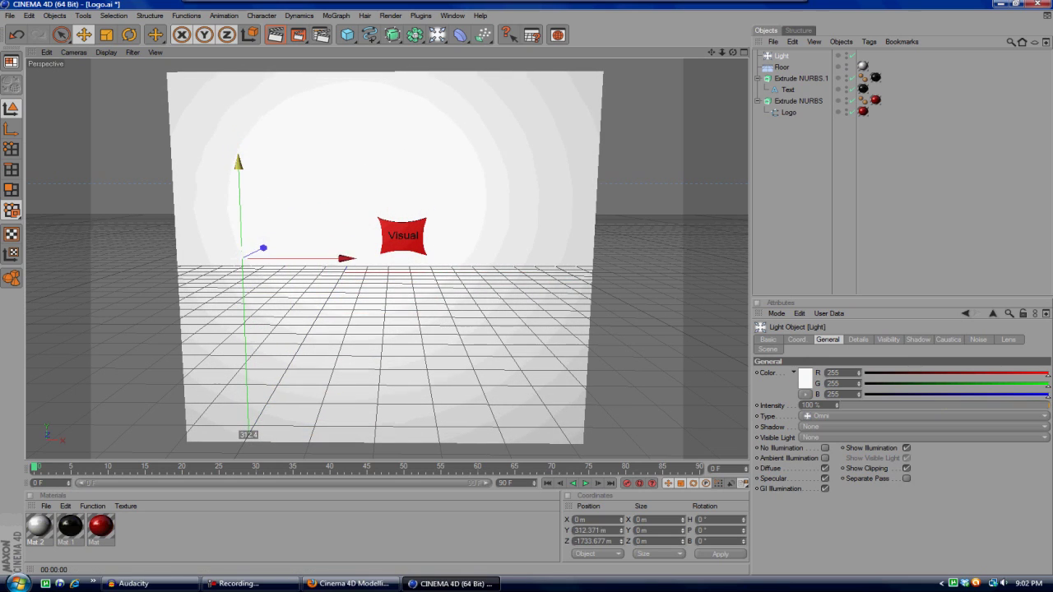
drag(351, 272, 518, 268)
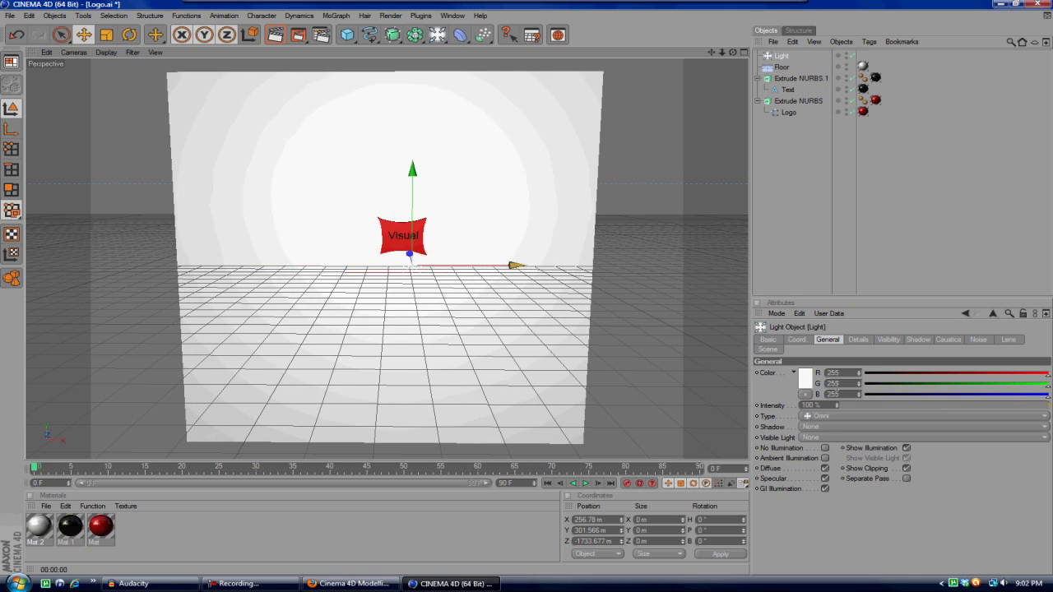
Step: Set the light's shadow to Shadow Maps (Soft) and render the active view
click(824, 429)
click(812, 449)
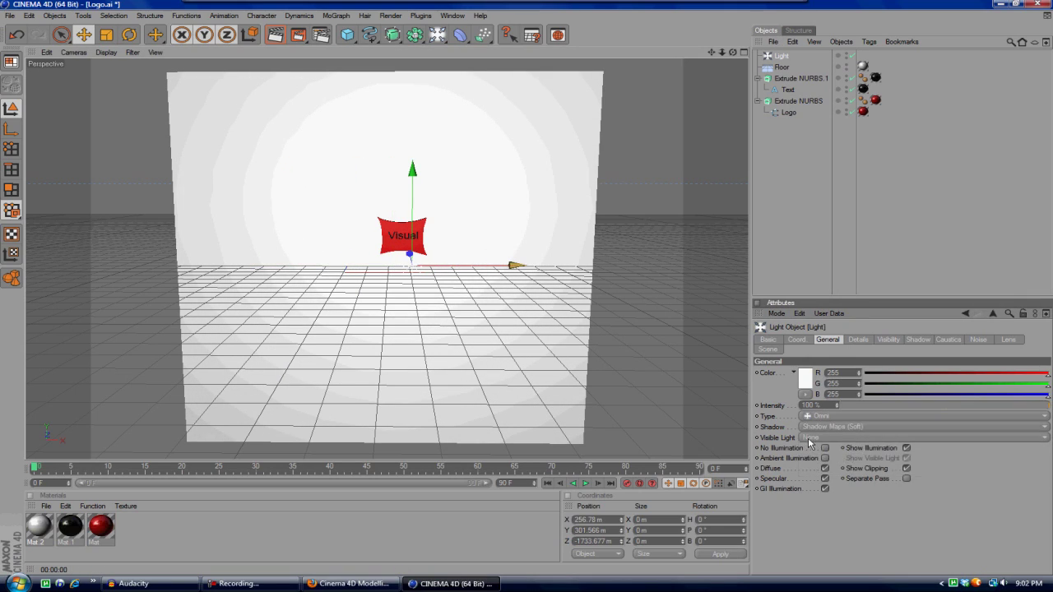
drag(723, 52, 696, 62)
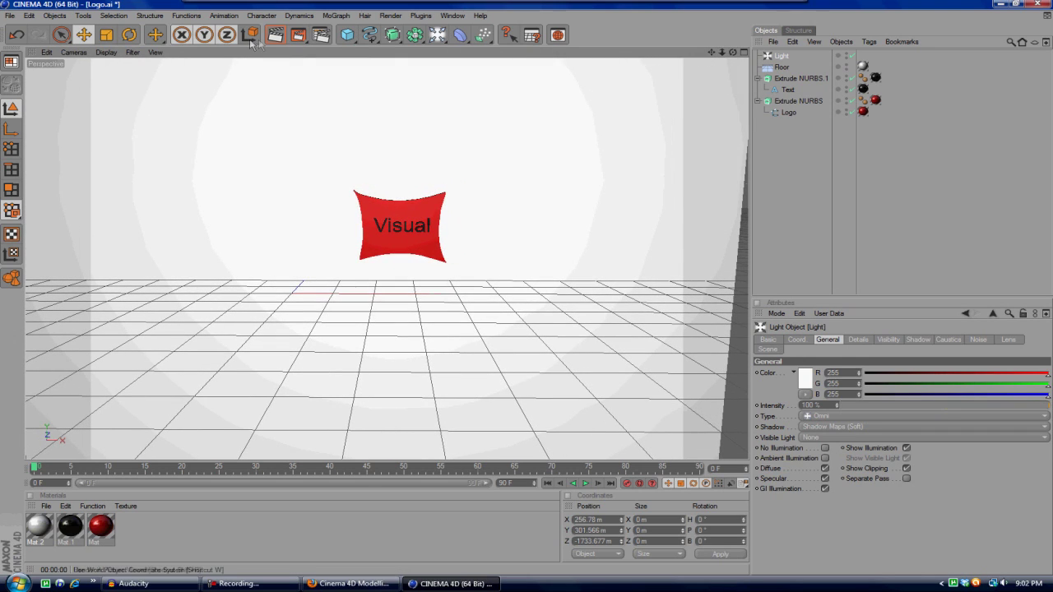
click(274, 37)
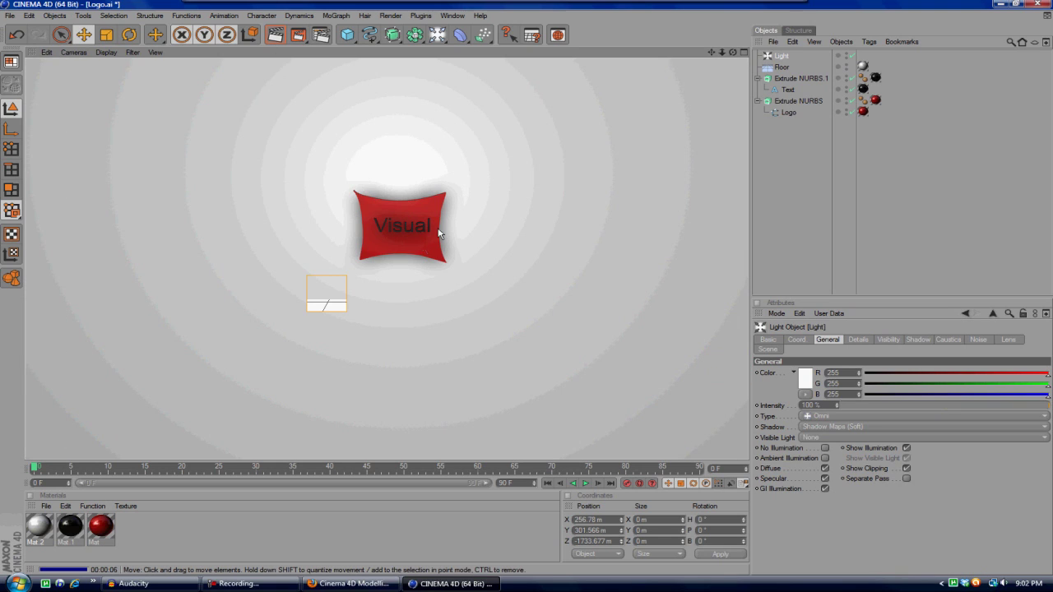
Step: Render the active view from an angled close-up that shows the logo's extruded side
scroll(536, 231, up, 3)
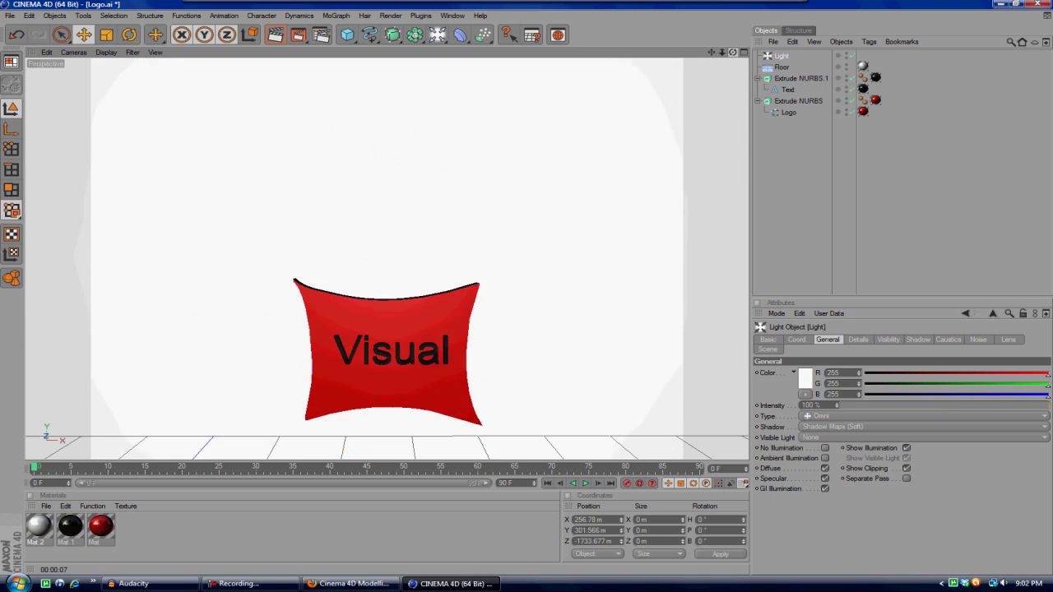
drag(710, 51, 723, 0)
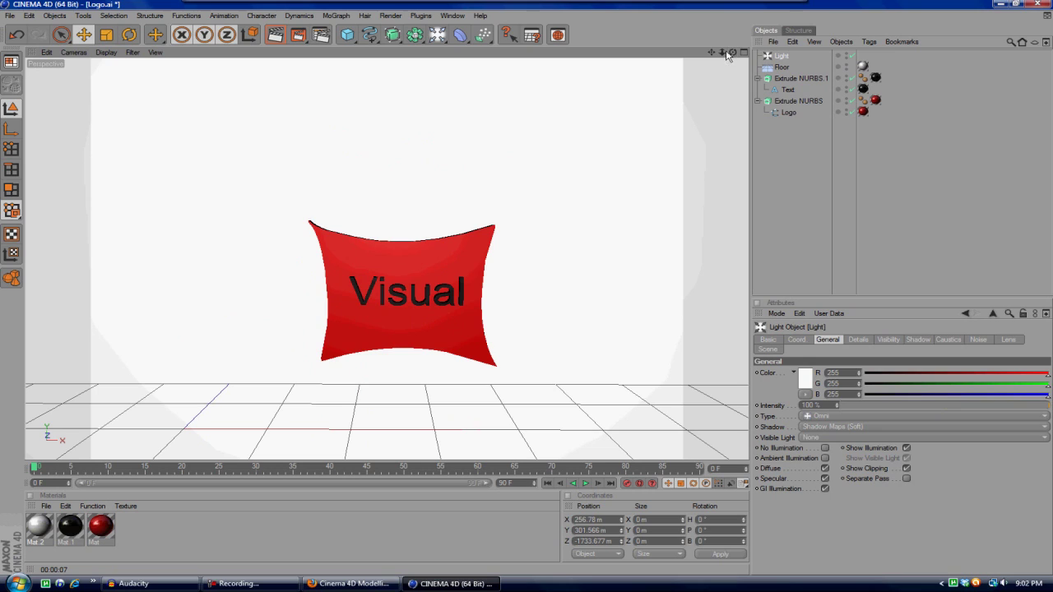
drag(739, 57, 715, 66)
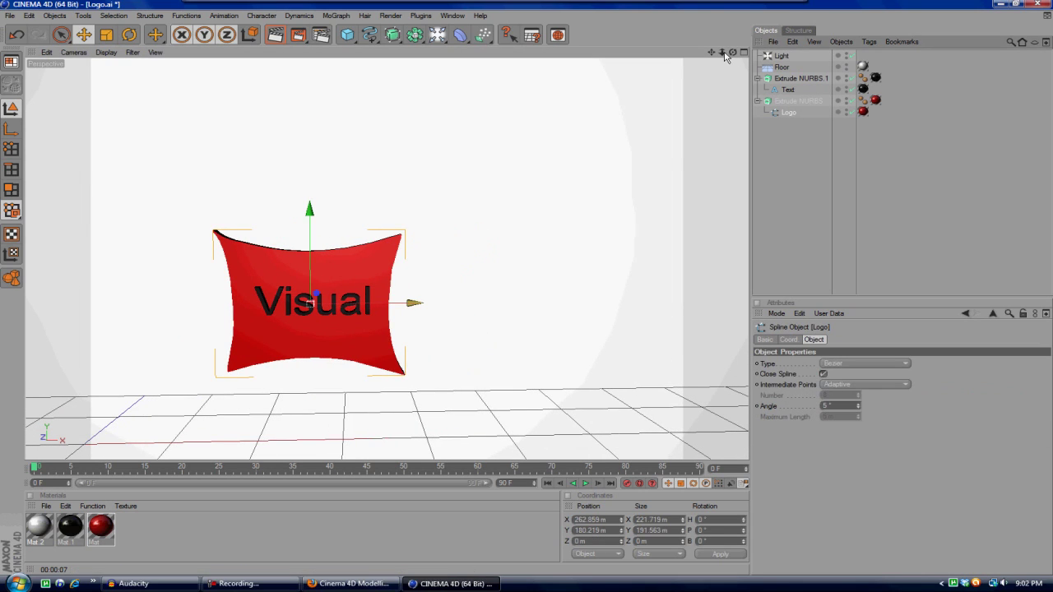
drag(732, 52, 764, 15)
click(273, 37)
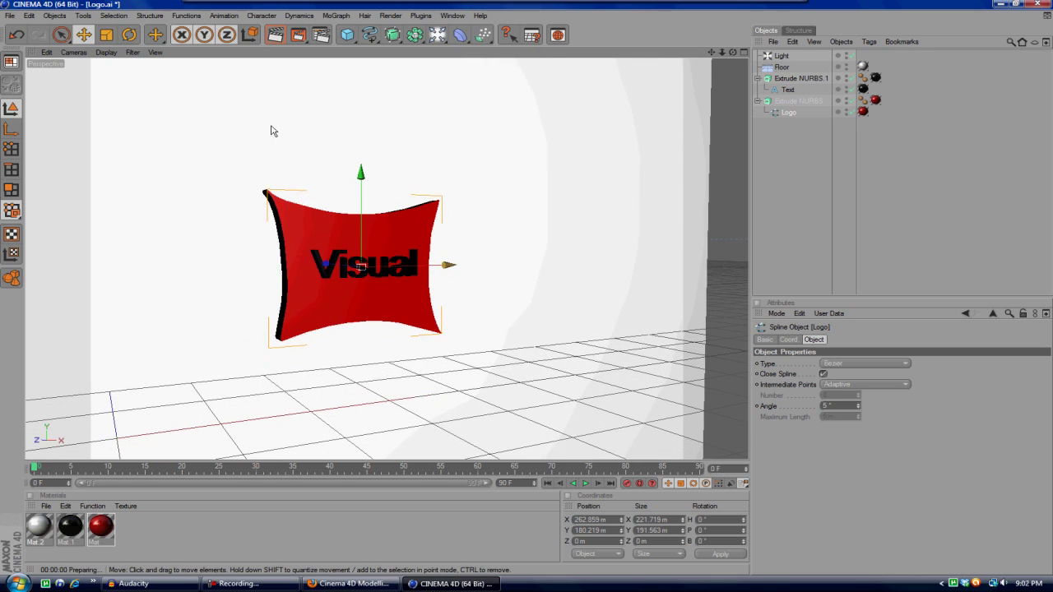